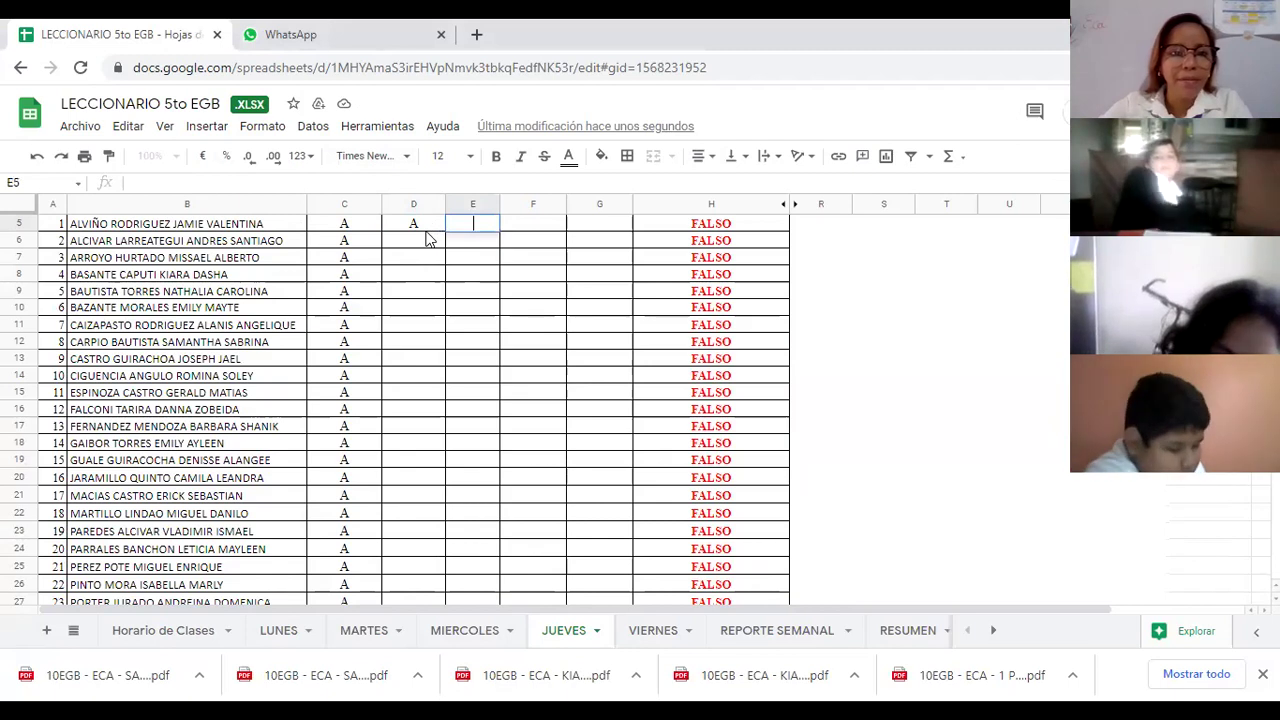
Enter attendance mark A for students 2 to 4 in D6:D8 and F for student 5 in D9
left_click(418, 246)
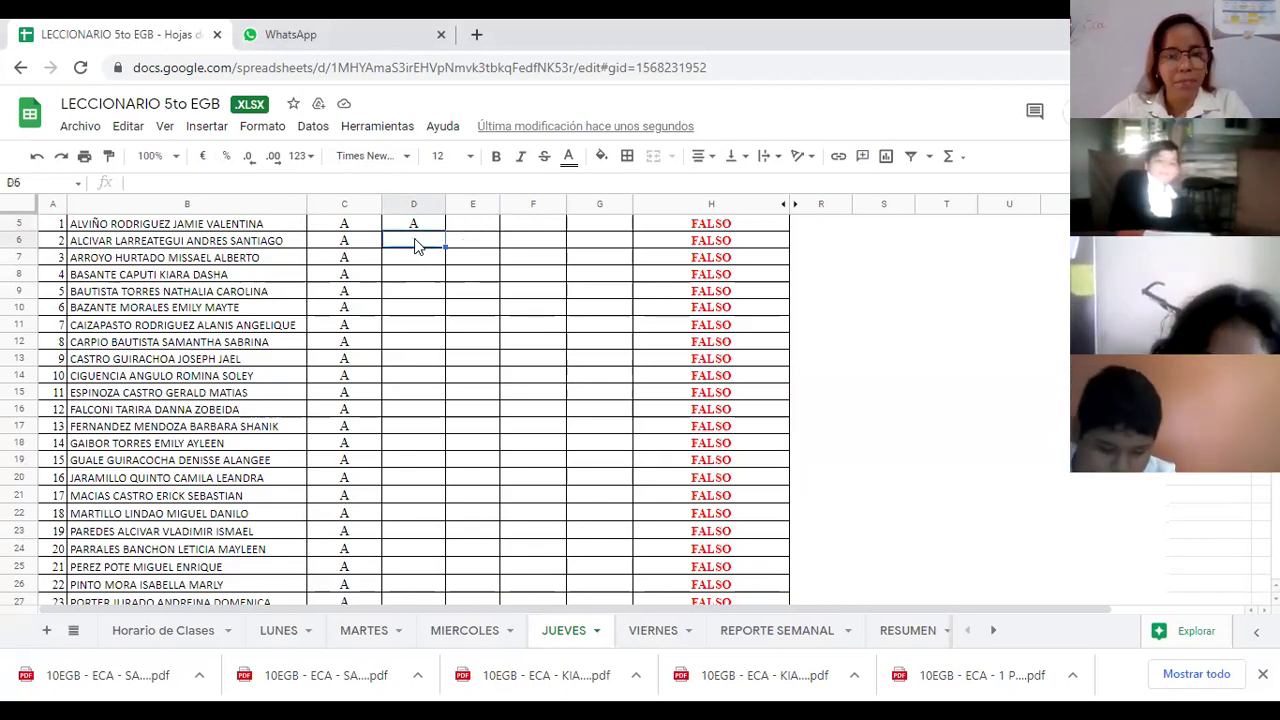
type("A")
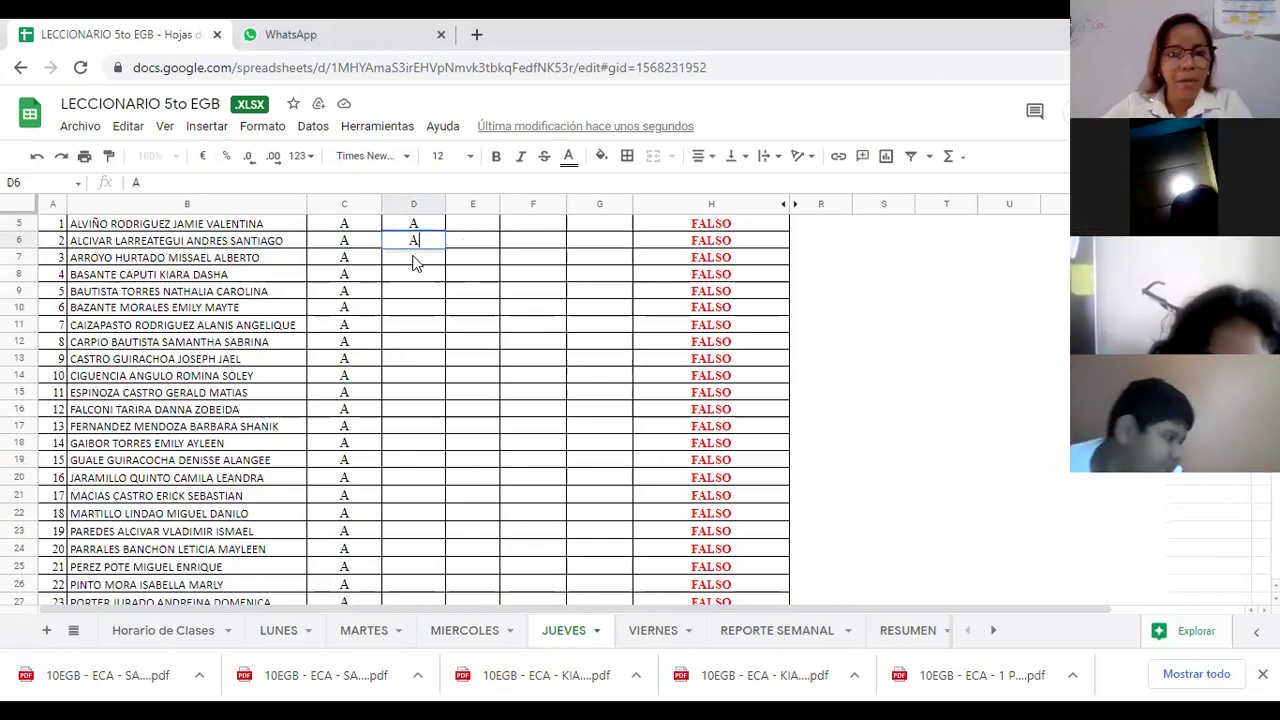
key("Return")
type("A")
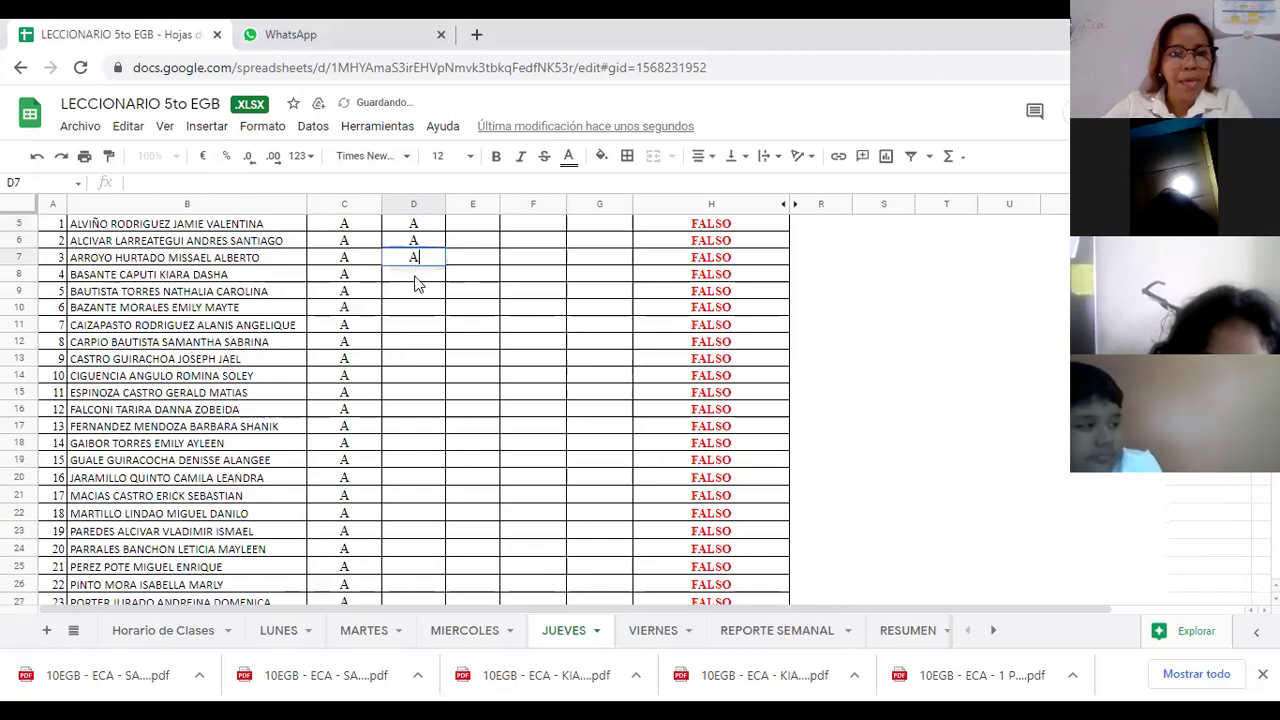
key("Return")
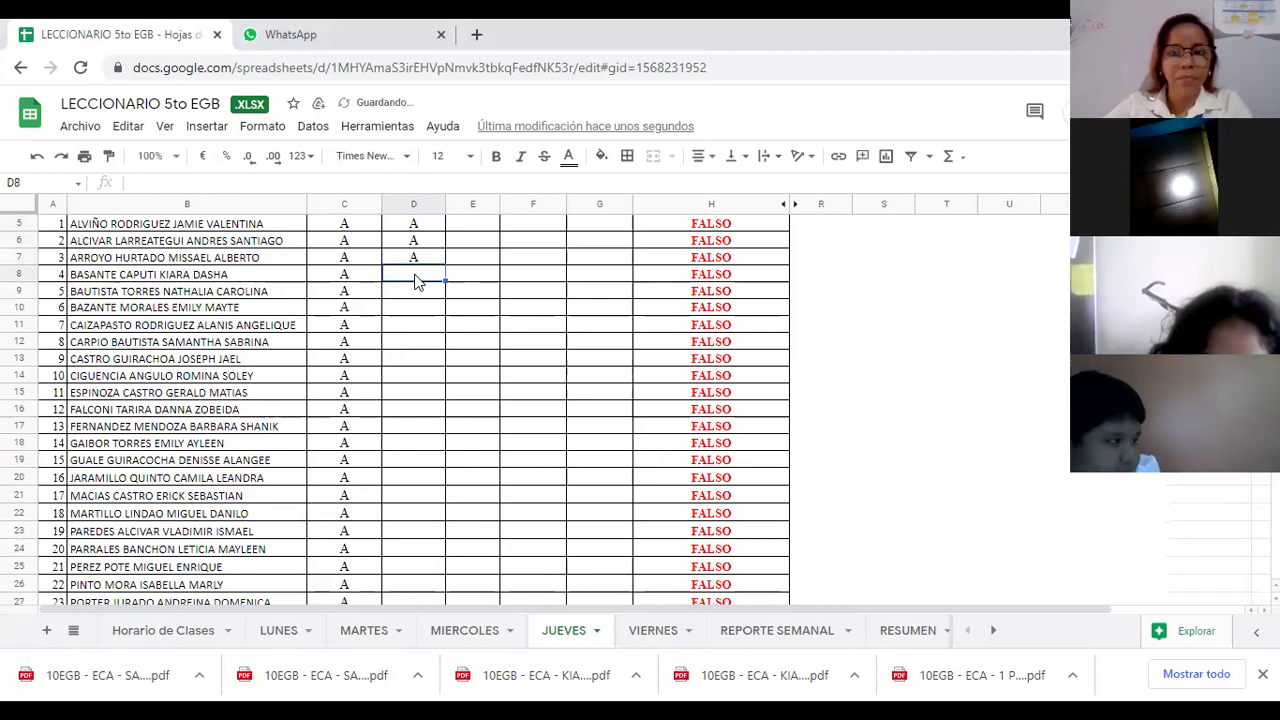
type("A")
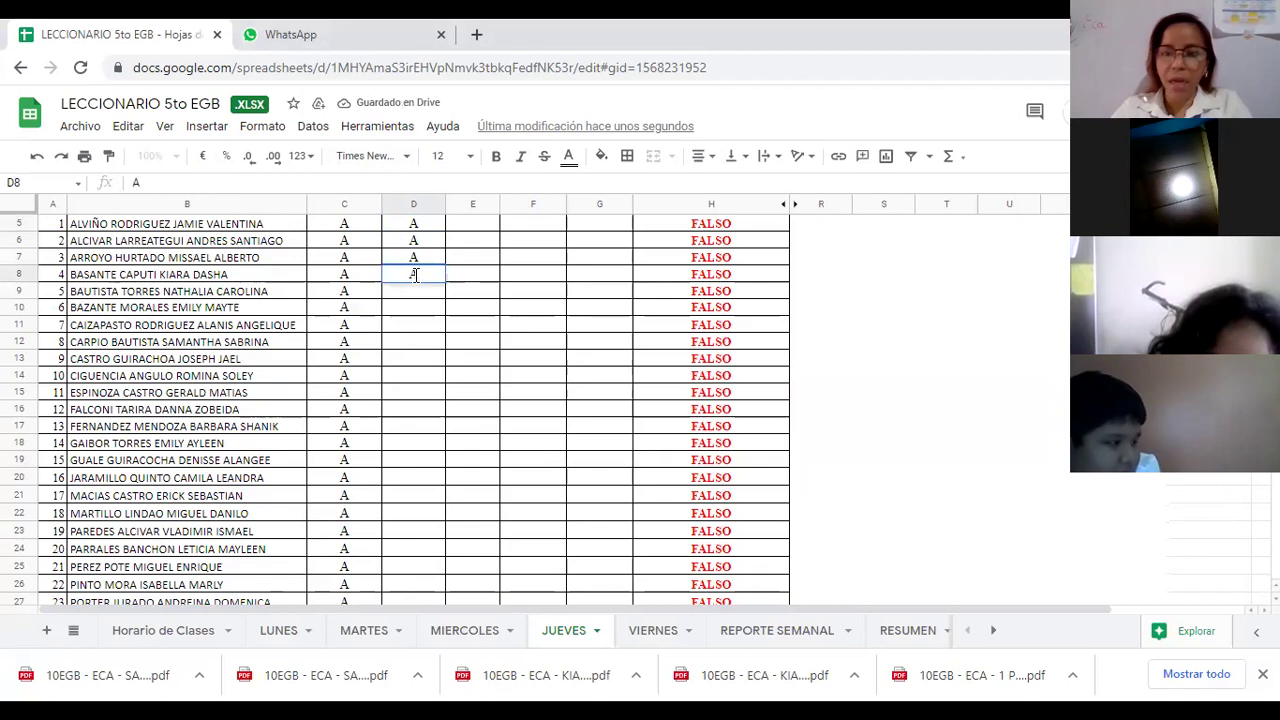
key("Return")
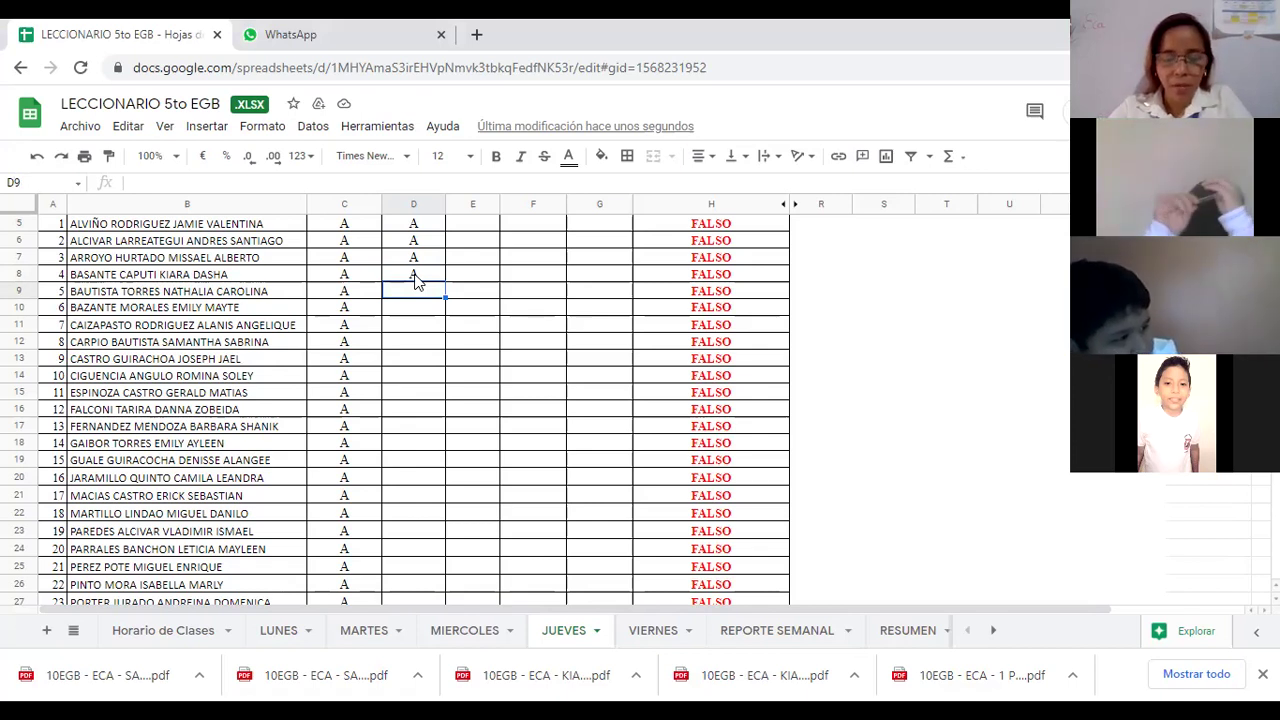
type("F")
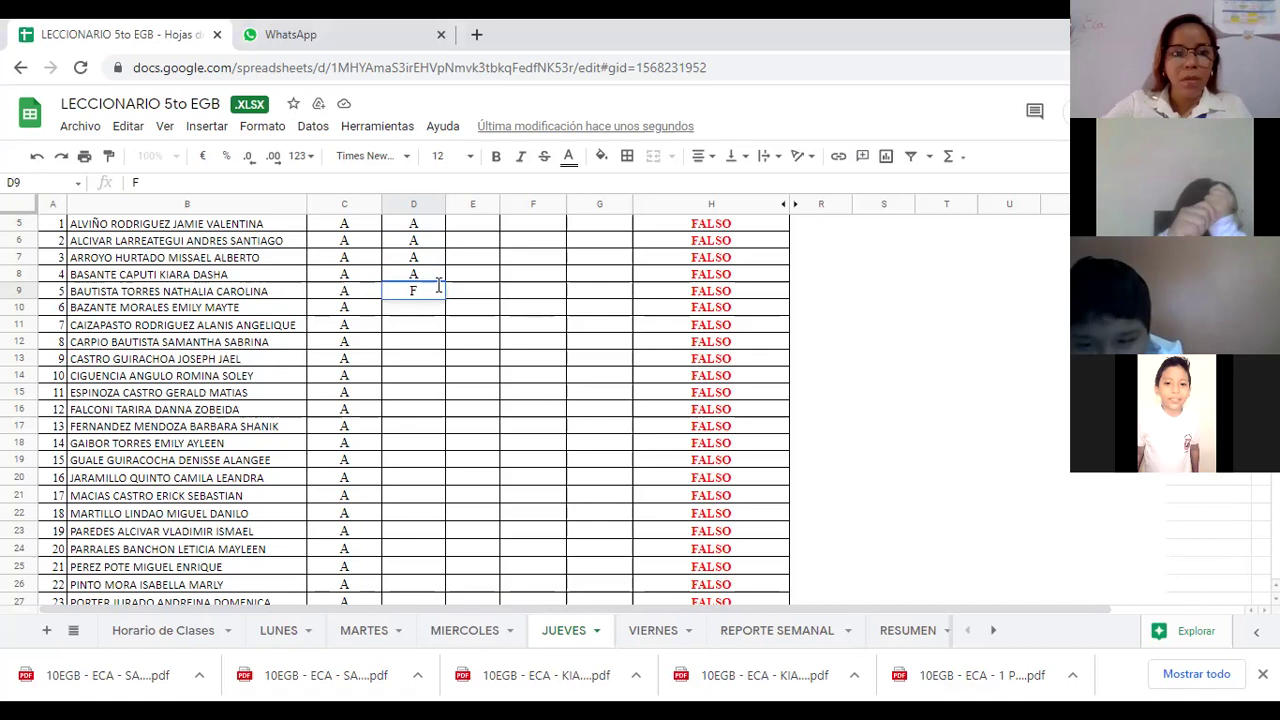
key("Return")
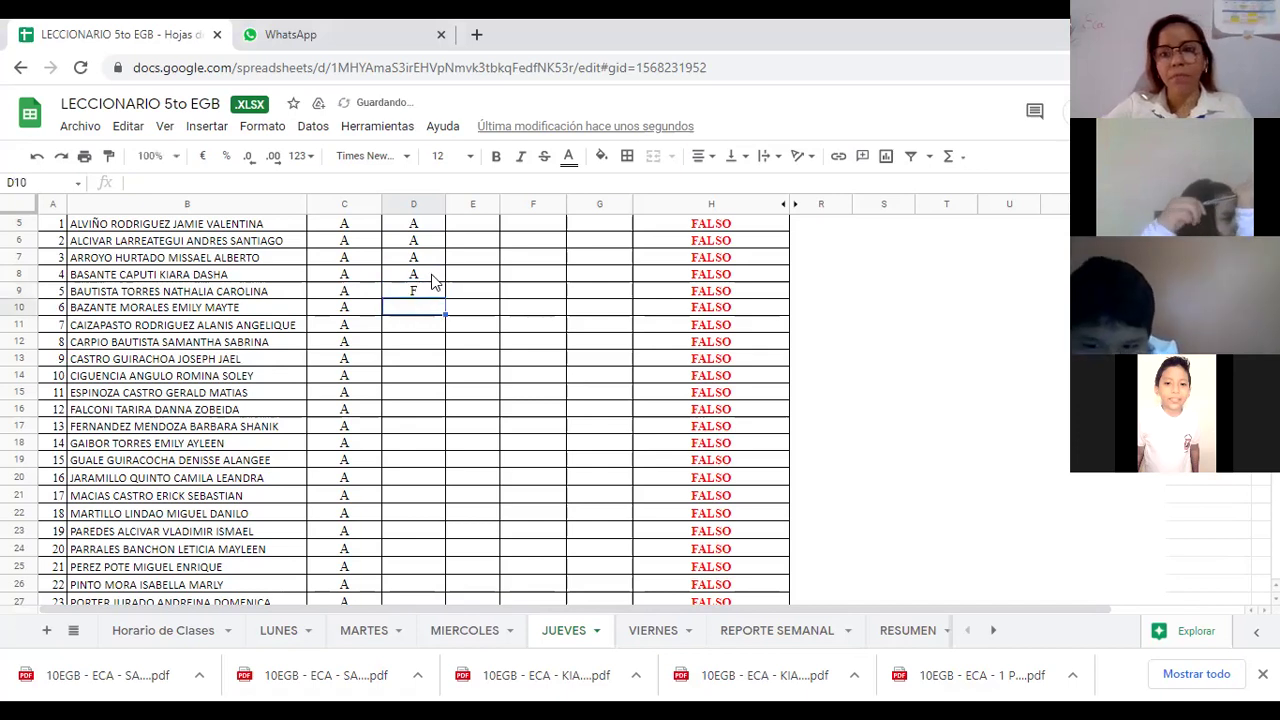
Enter attendance mark A for students 6 to 9 in D10:D13 and F for student 10 in D14
scroll(433, 282, "down", 1)
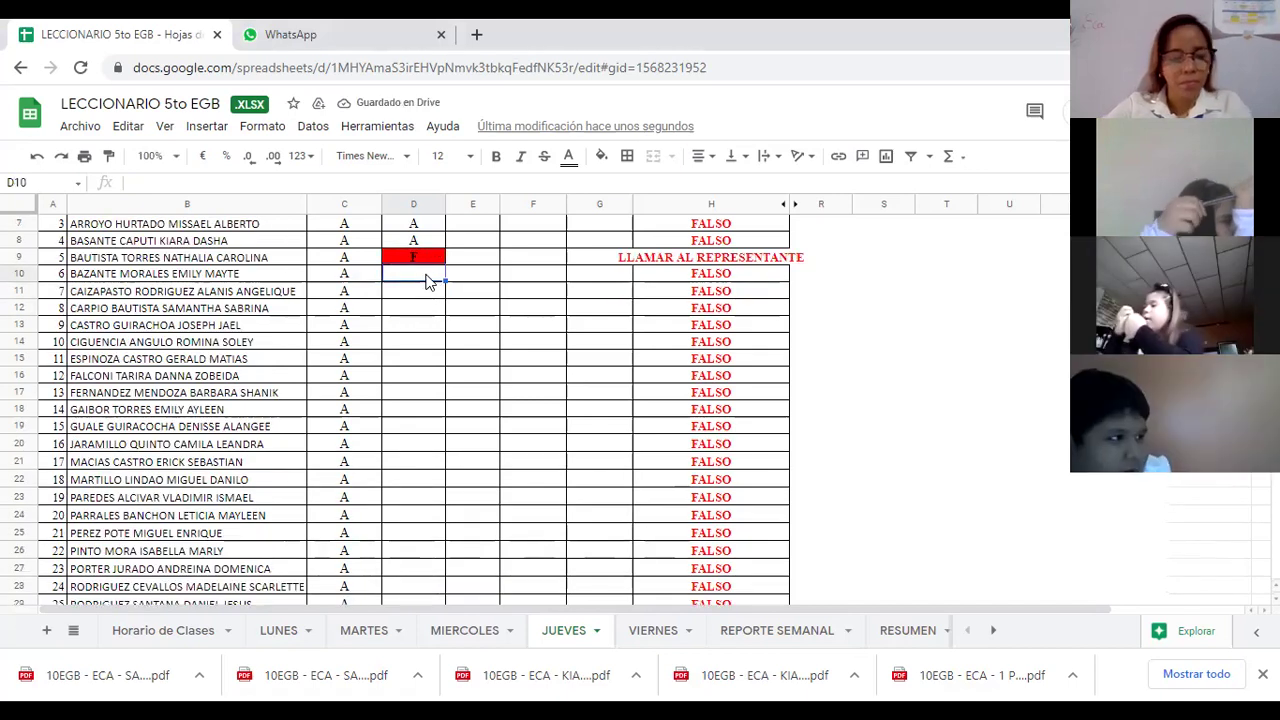
type("A")
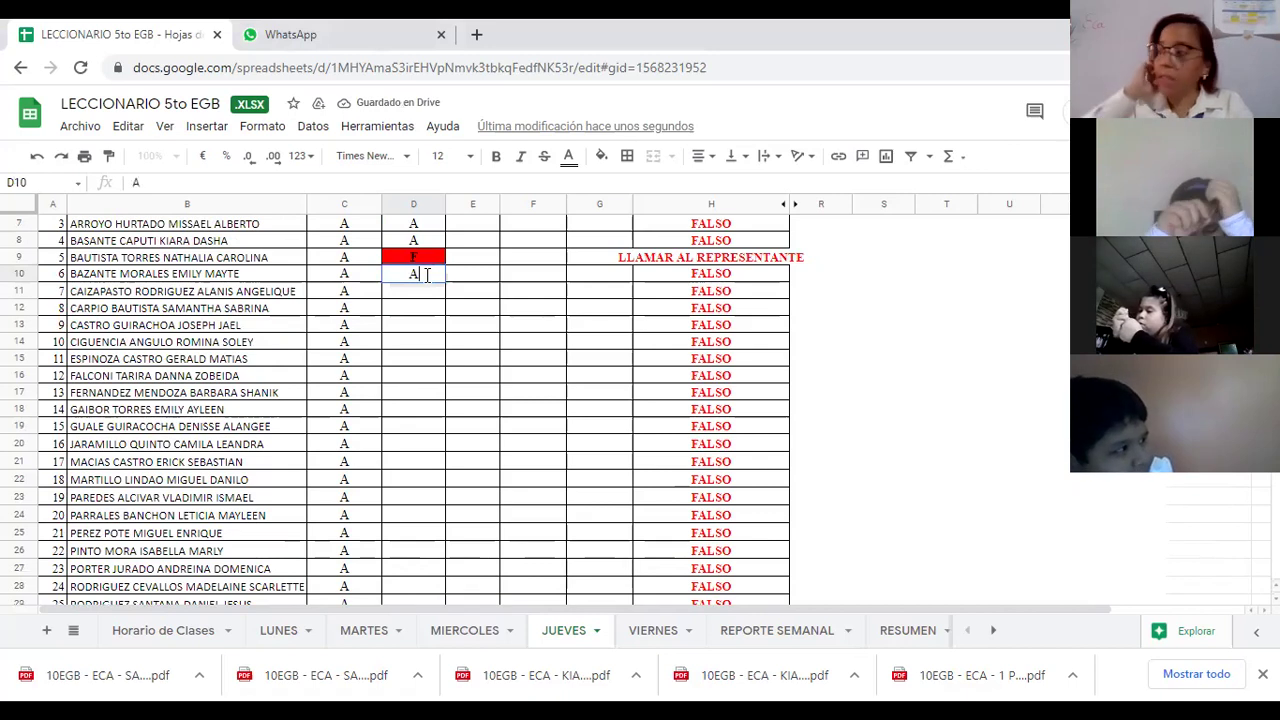
key("Return")
type("A")
key("Return")
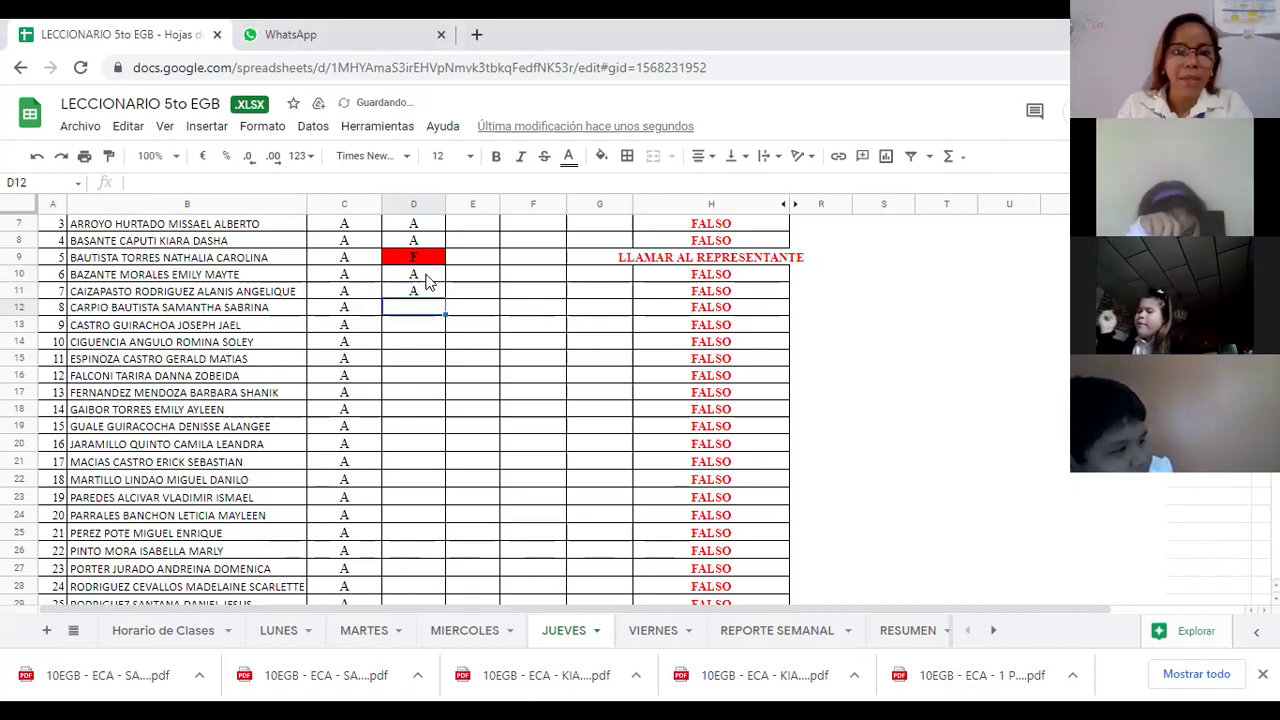
type("A")
key("Return")
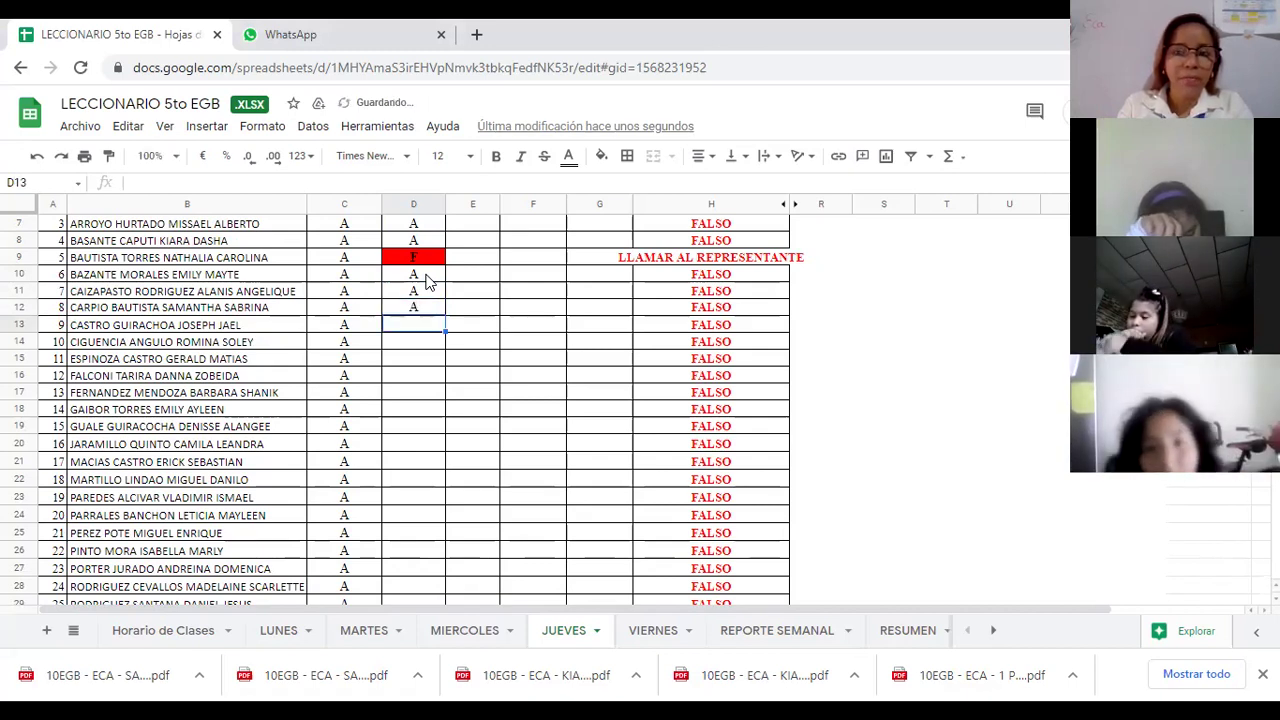
type("A")
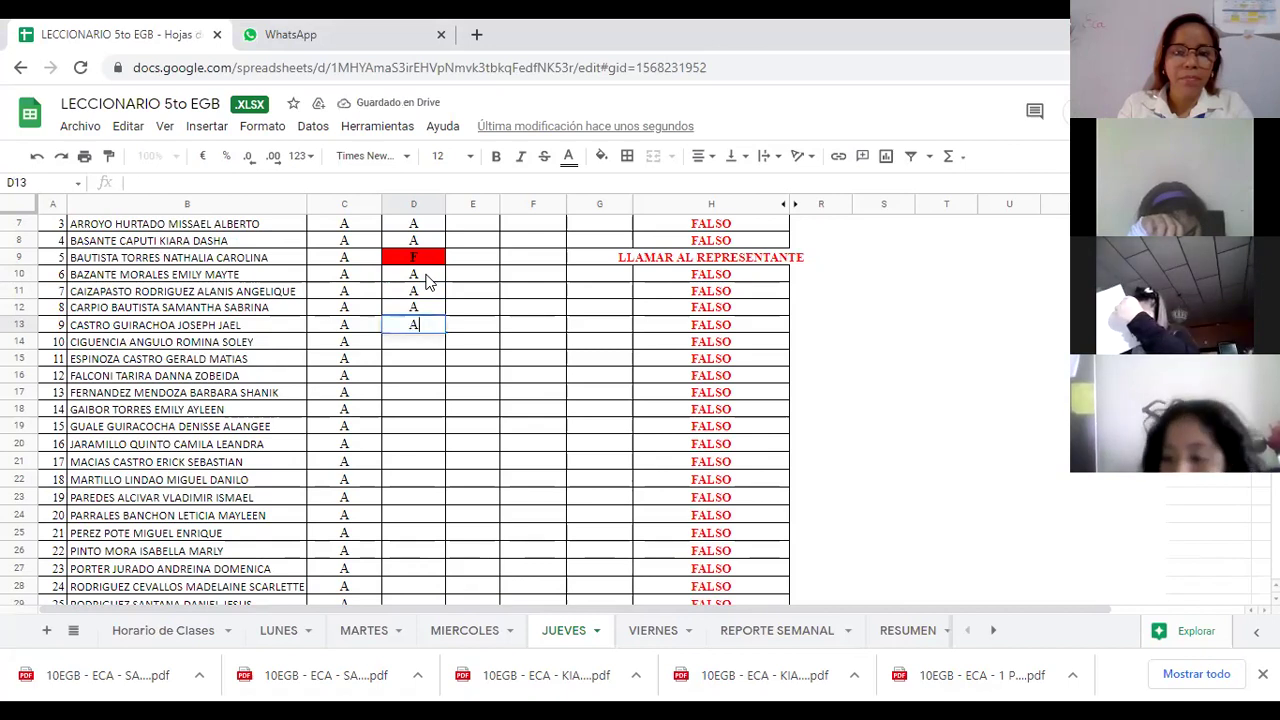
key("Return")
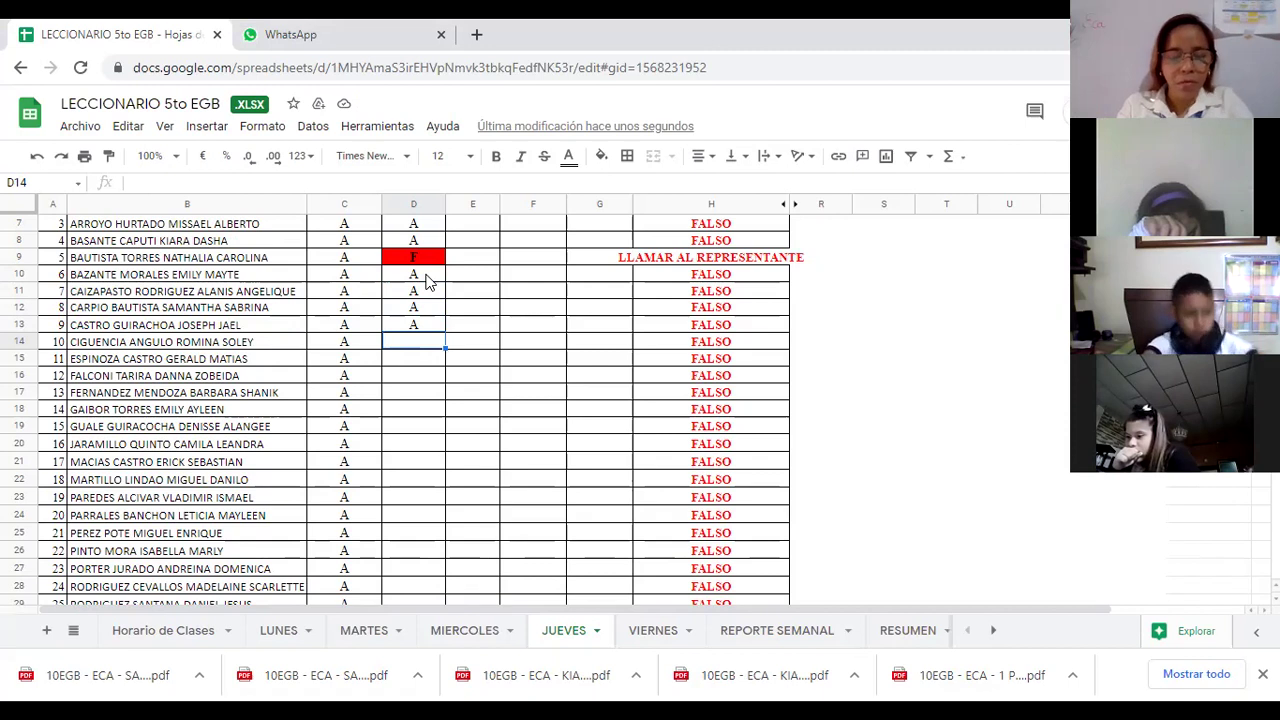
type("F")
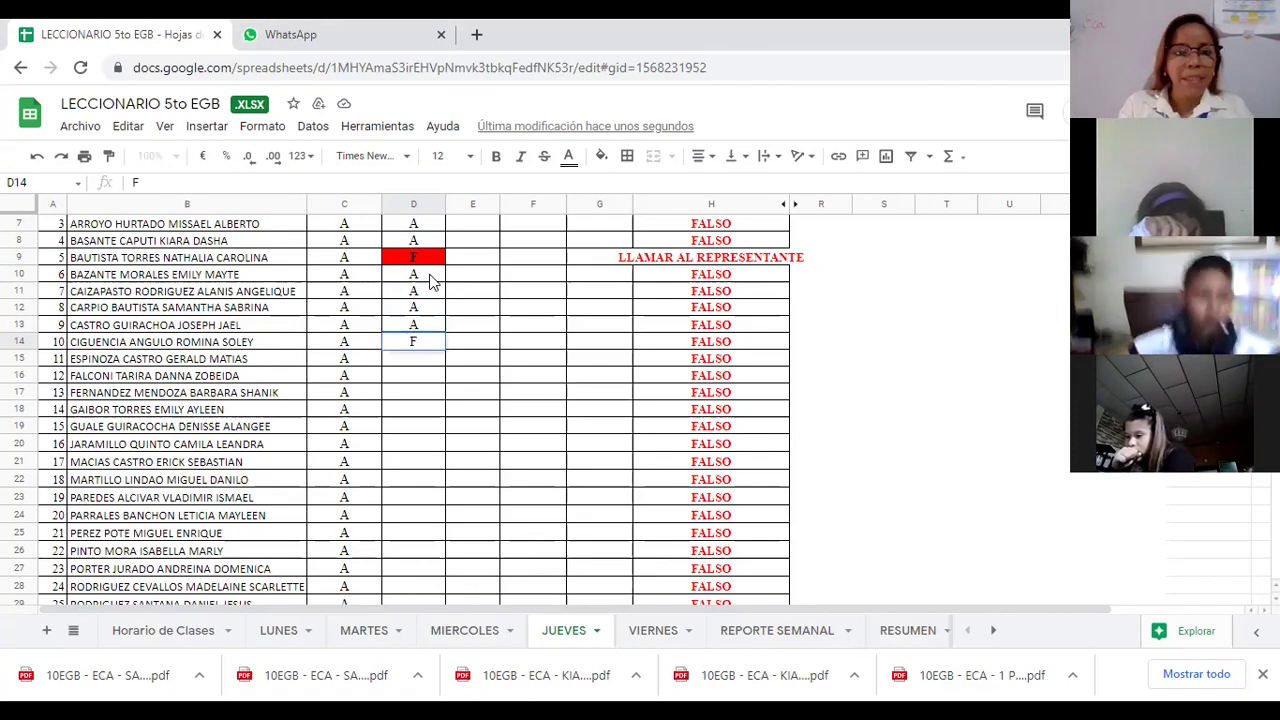
key("Return")
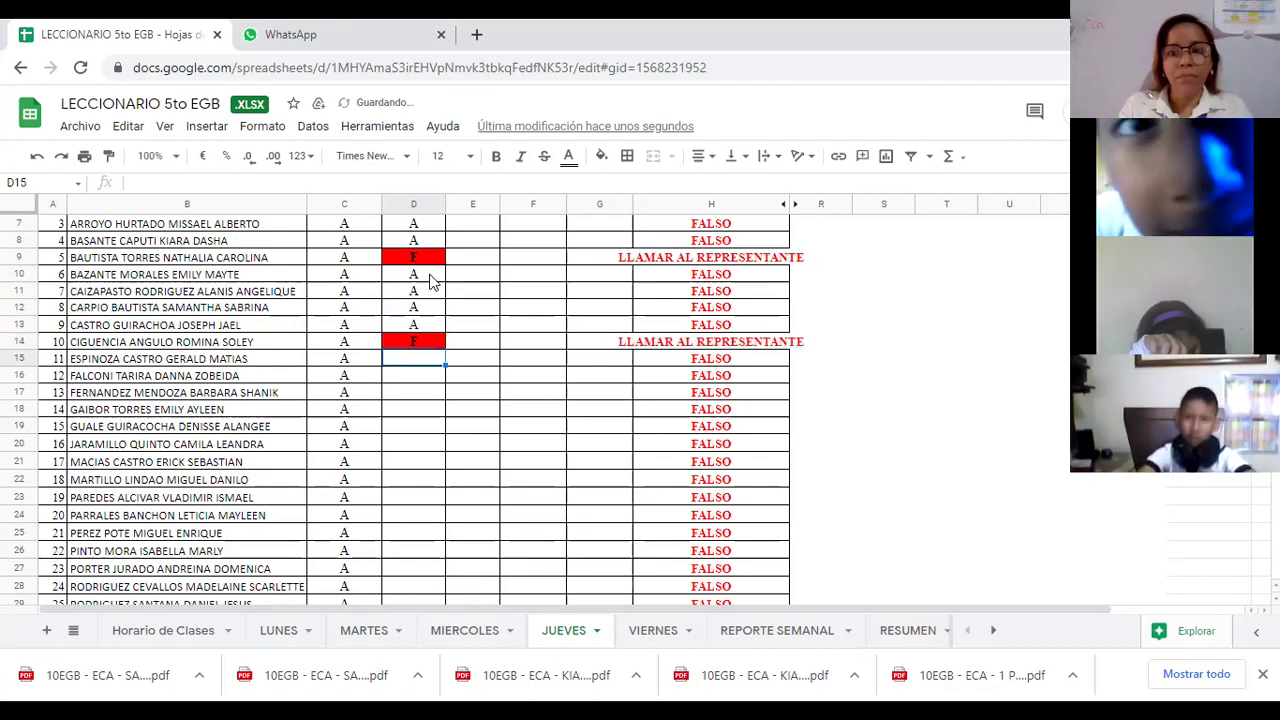
Enter attendance mark A for students 11 to 15 in cells D15:D19
type("A")
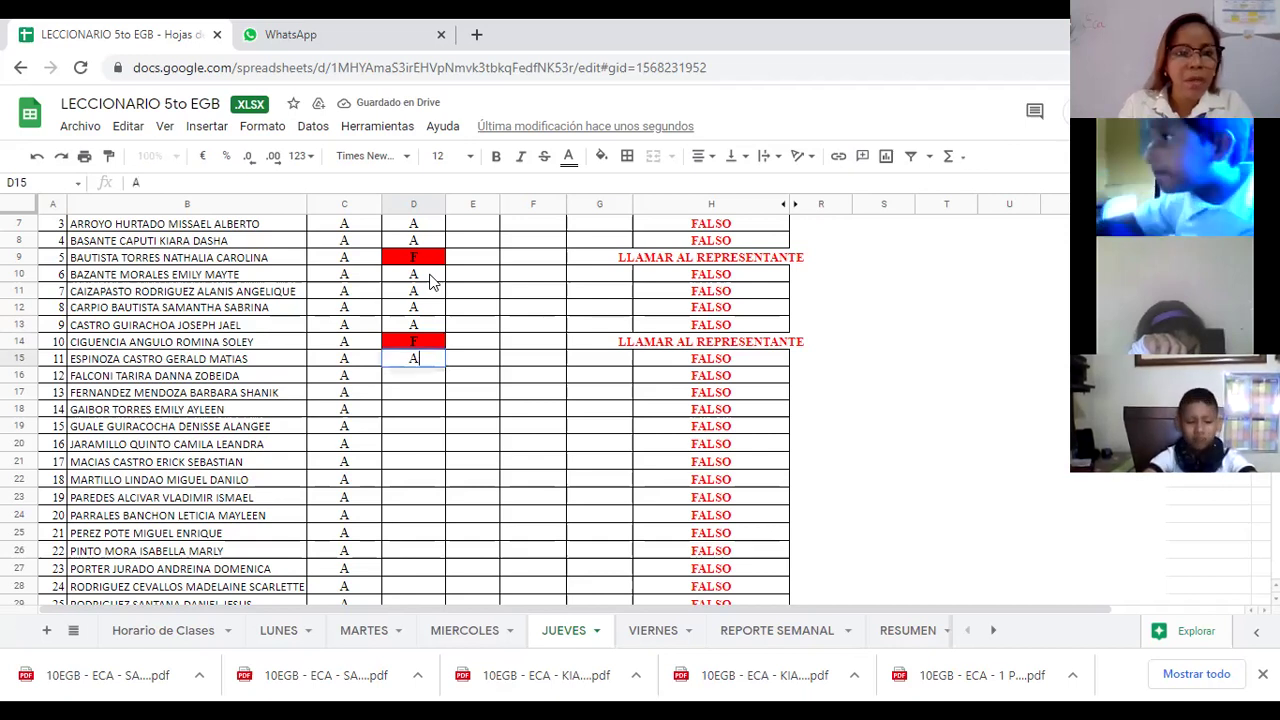
key("Return")
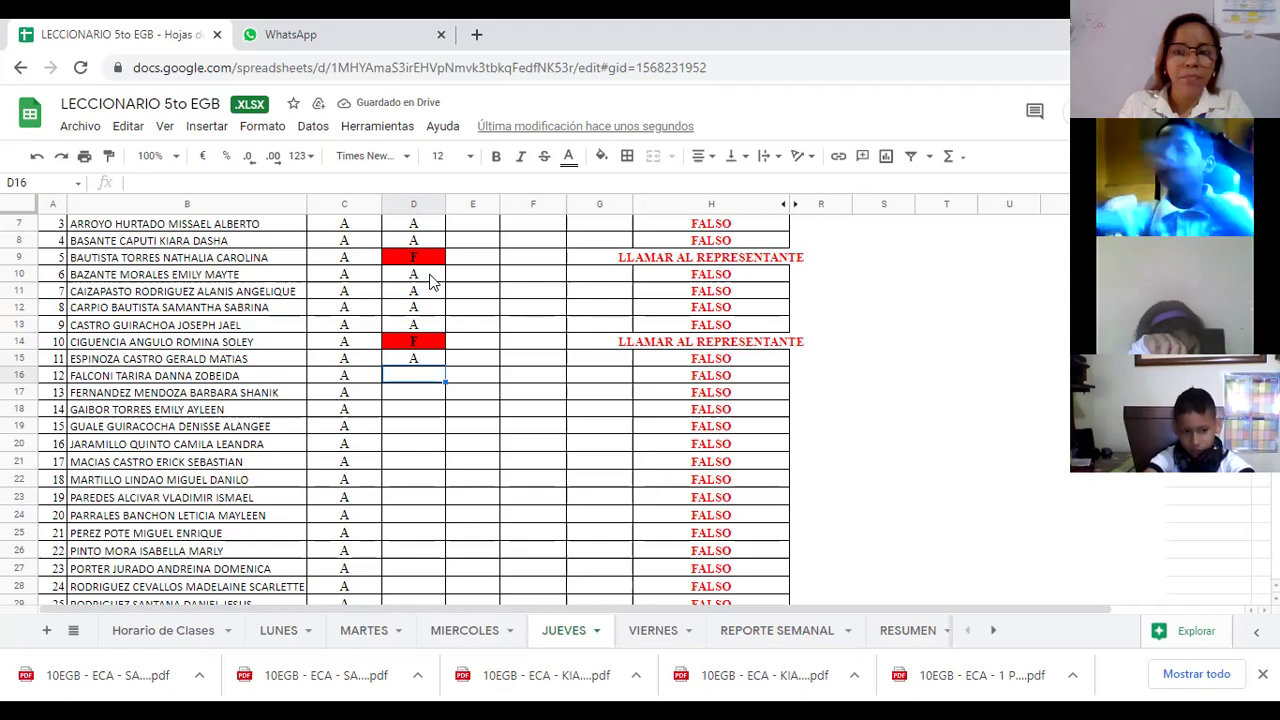
type("A")
key("Return")
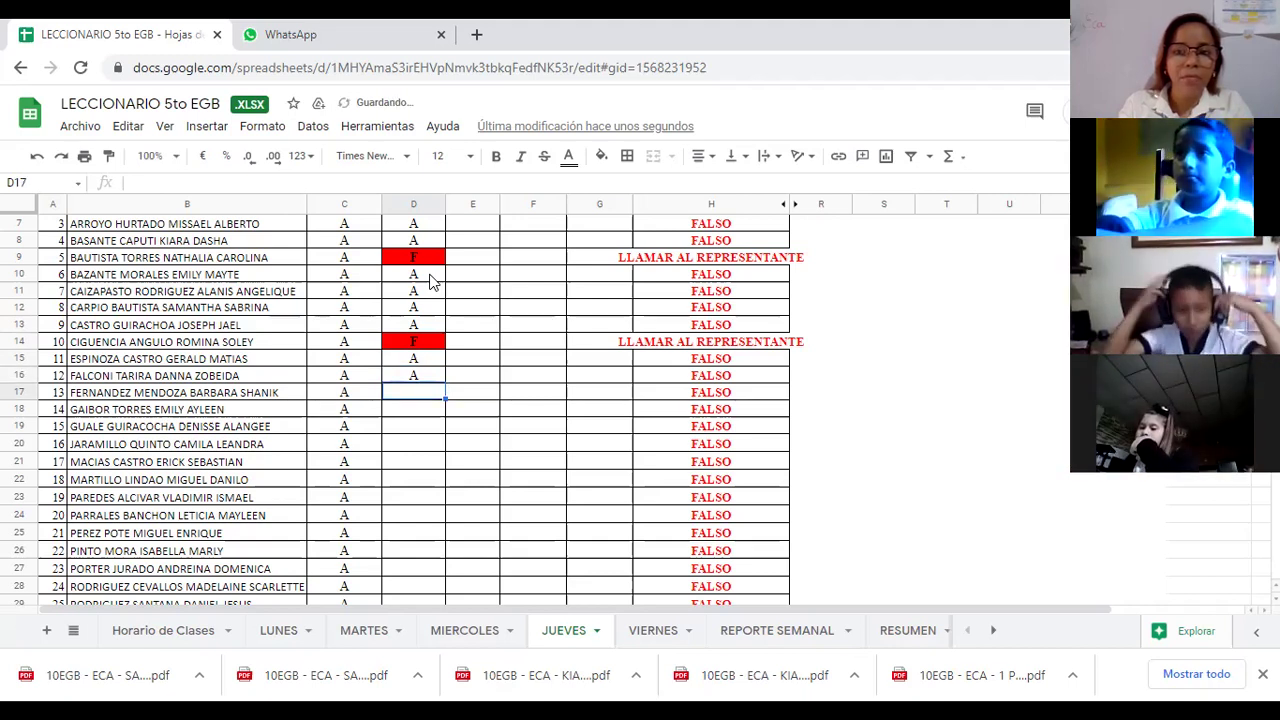
type("A")
key("Return")
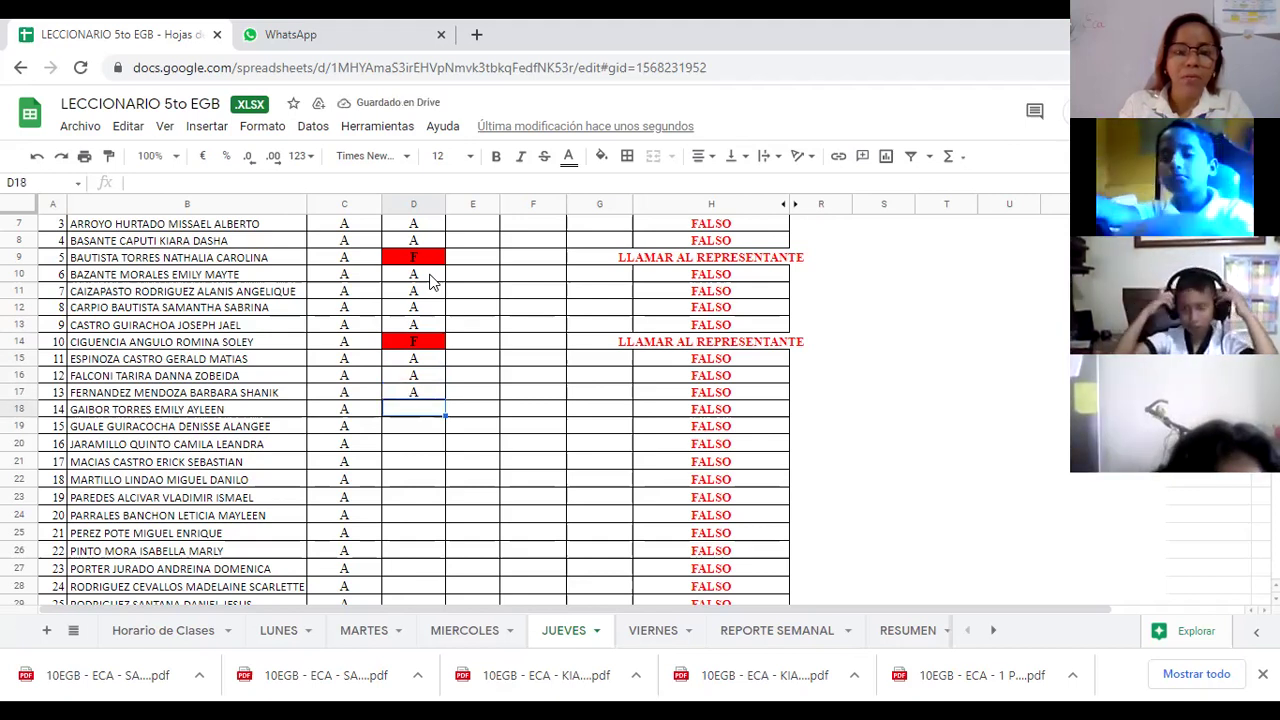
type("A")
key("Return")
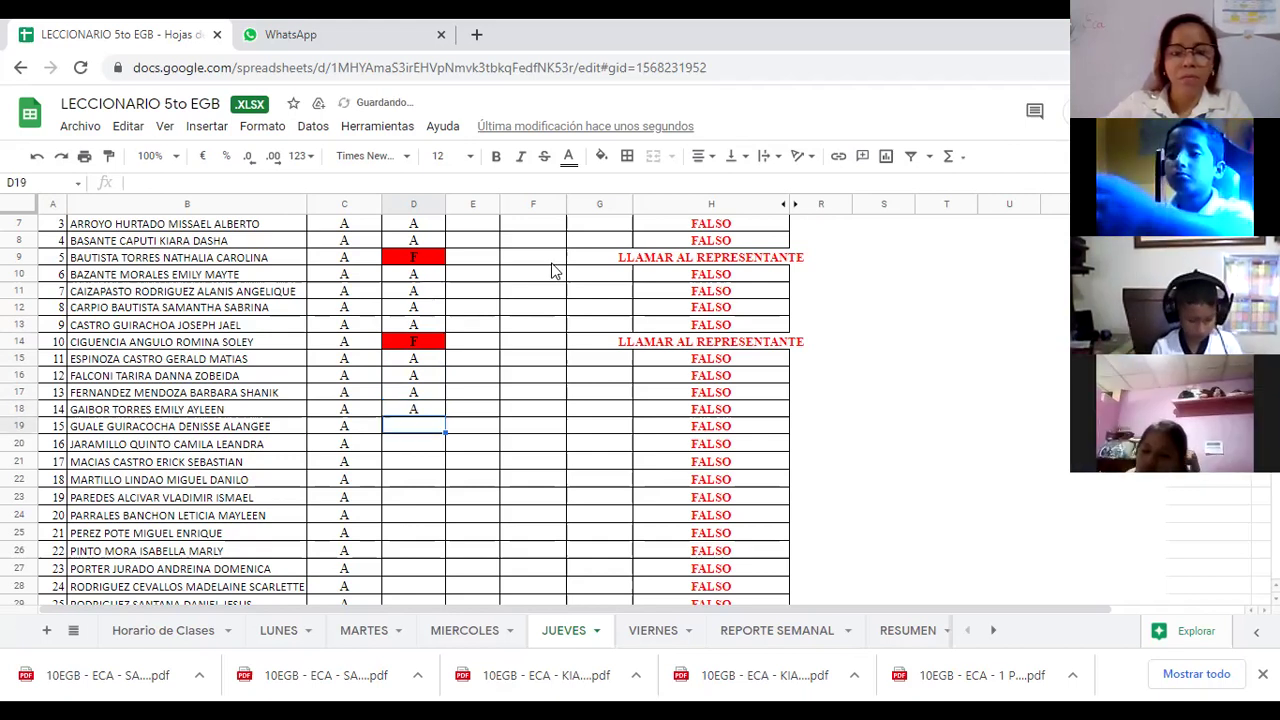
type("A")
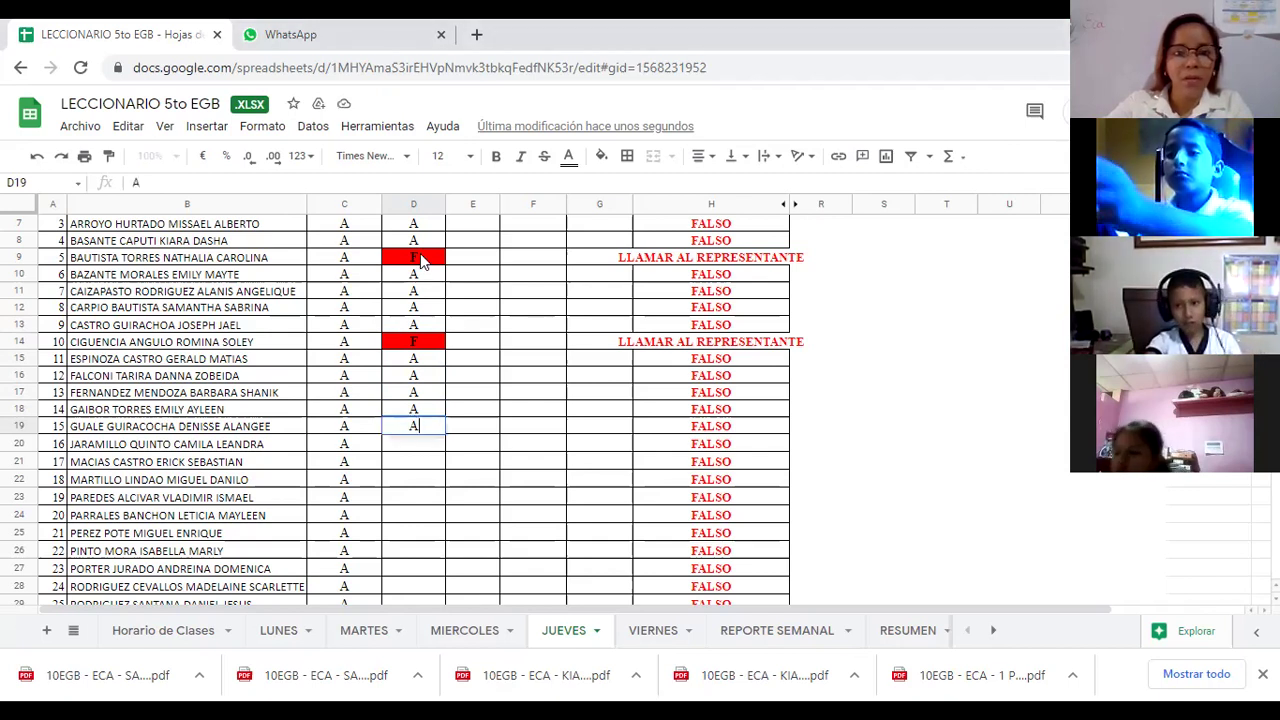
Replace the attendance mark of student 5 in cell D9 with AT
left_click(421, 258)
key("Delete")
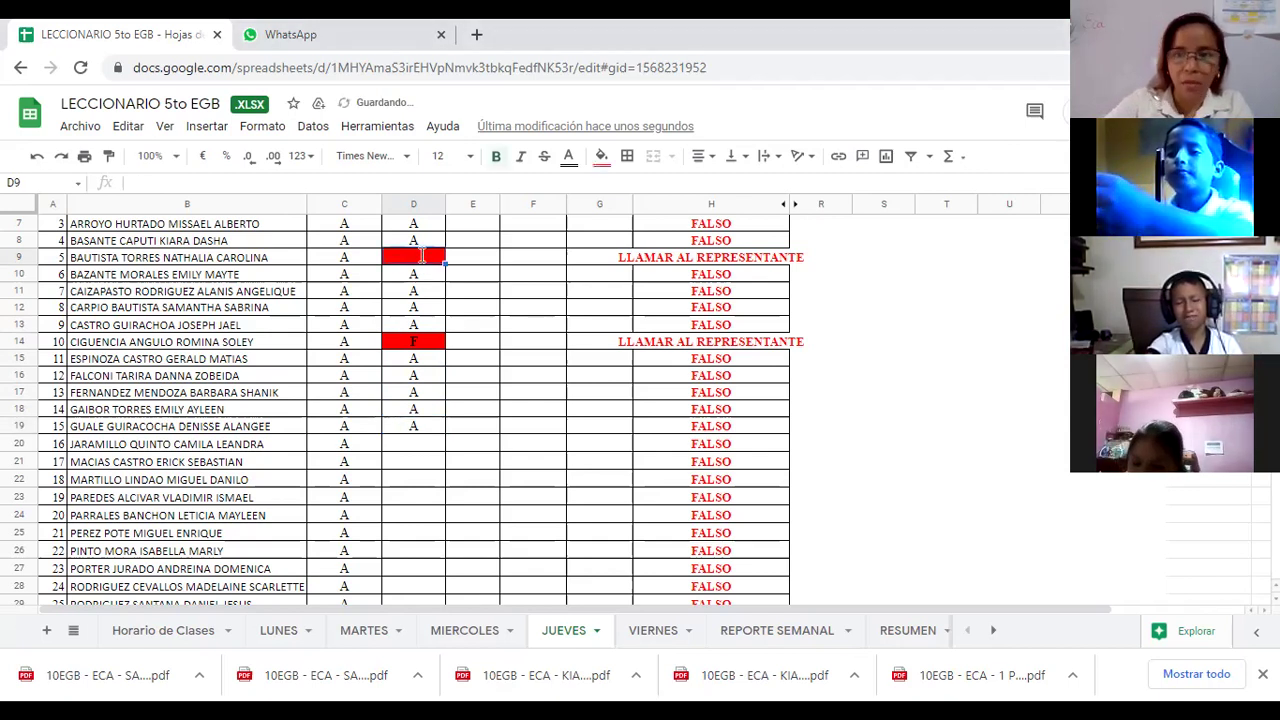
type("AT")
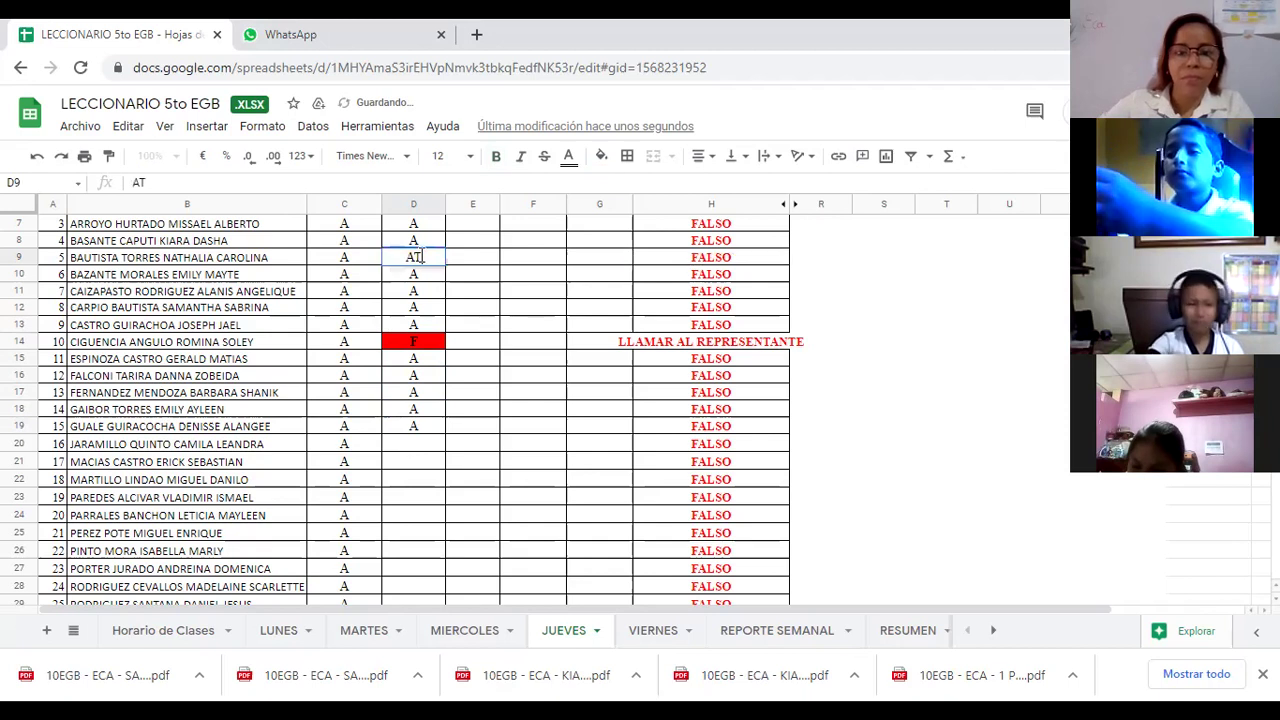
left_click(418, 448)
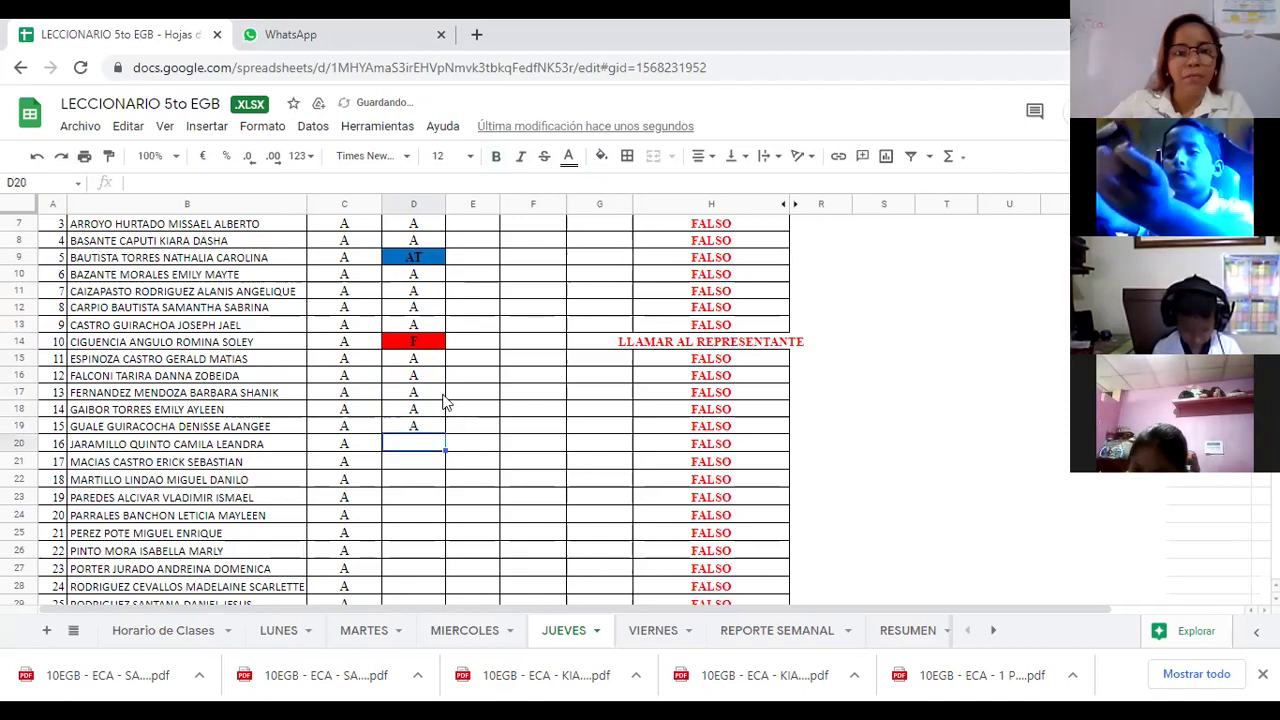
Enter attendance mark A for students 16 to 18 in cells D20:D22
scroll(446, 400, "down", 3)
scroll(446, 400, "down", 1)
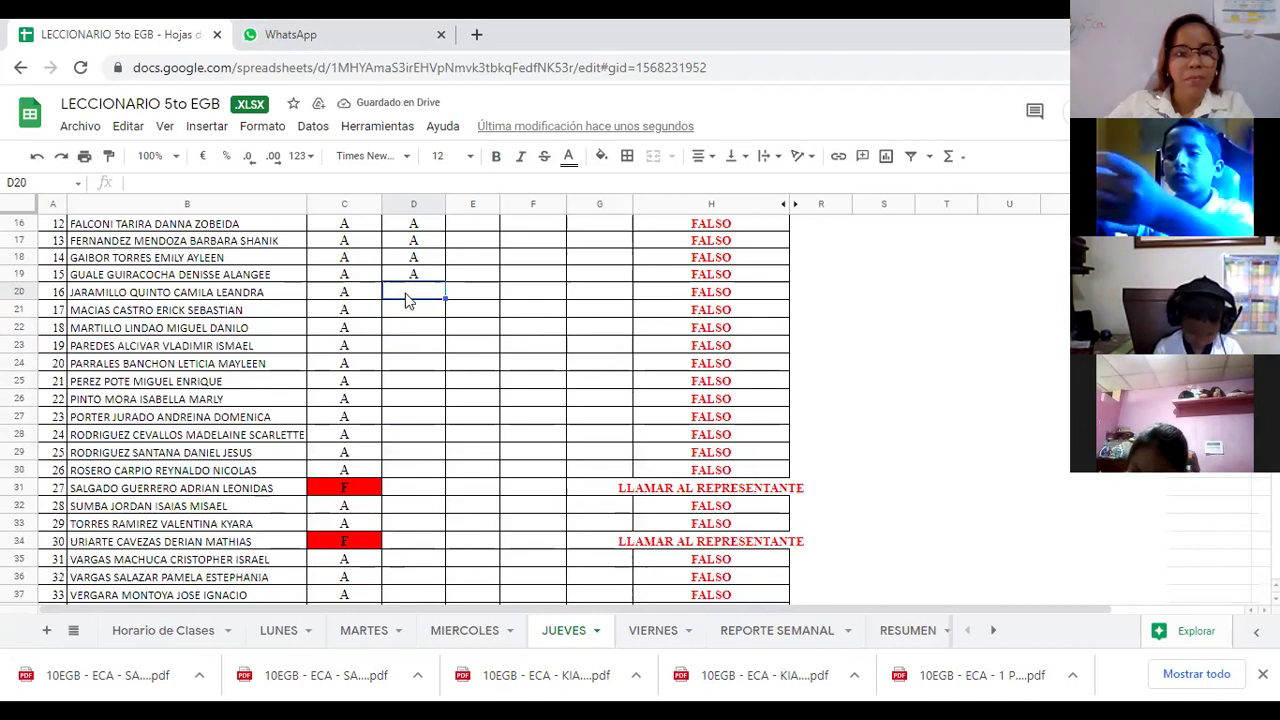
type("A")
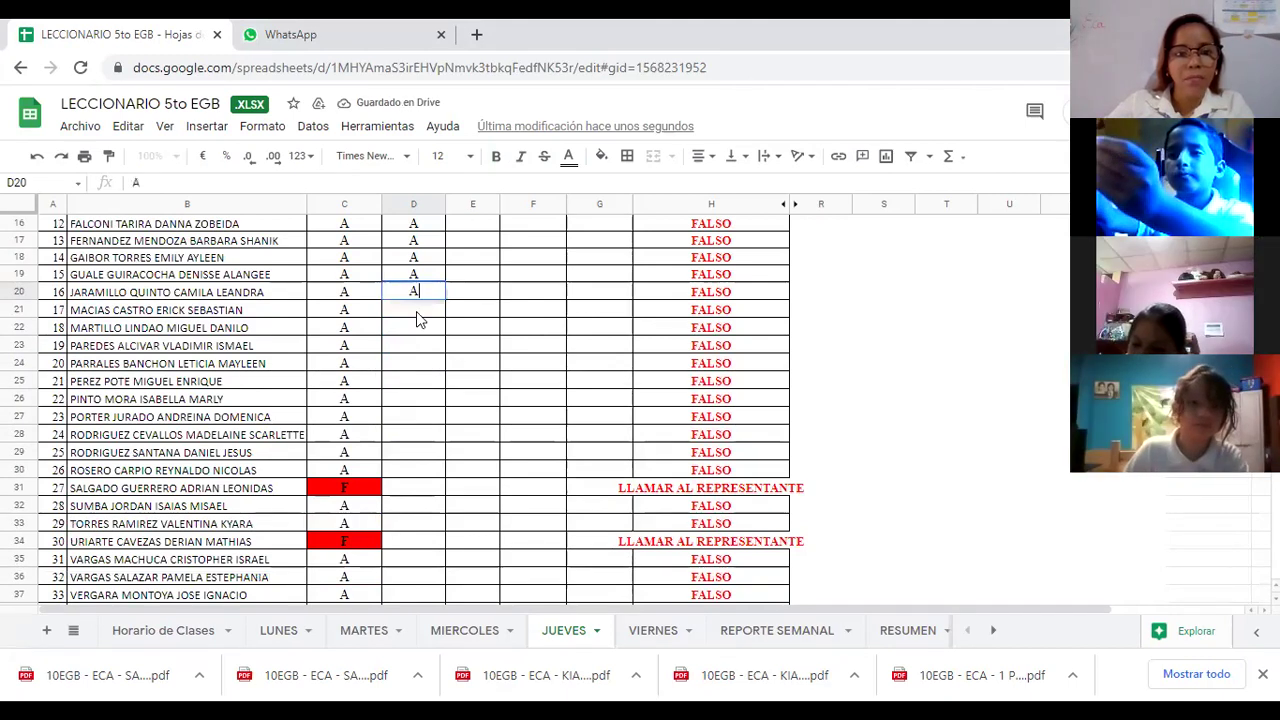
left_click(418, 313)
type("A")
left_click(420, 333)
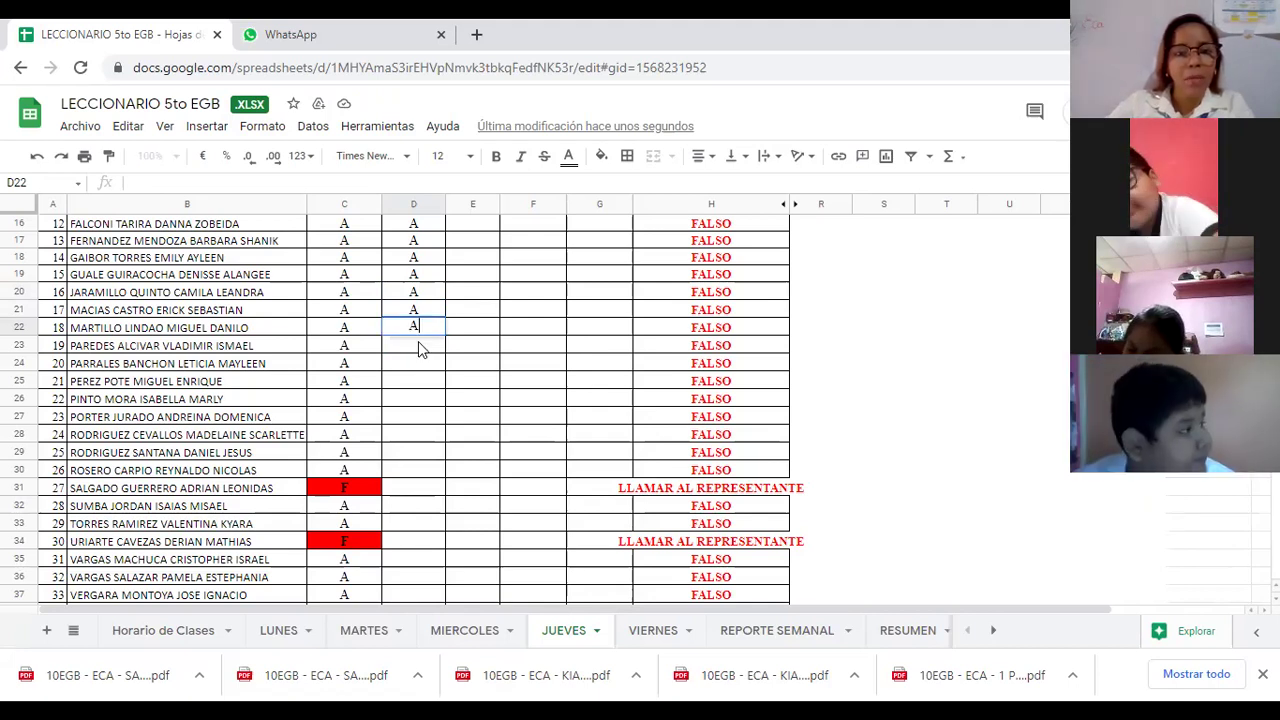
key("Return")
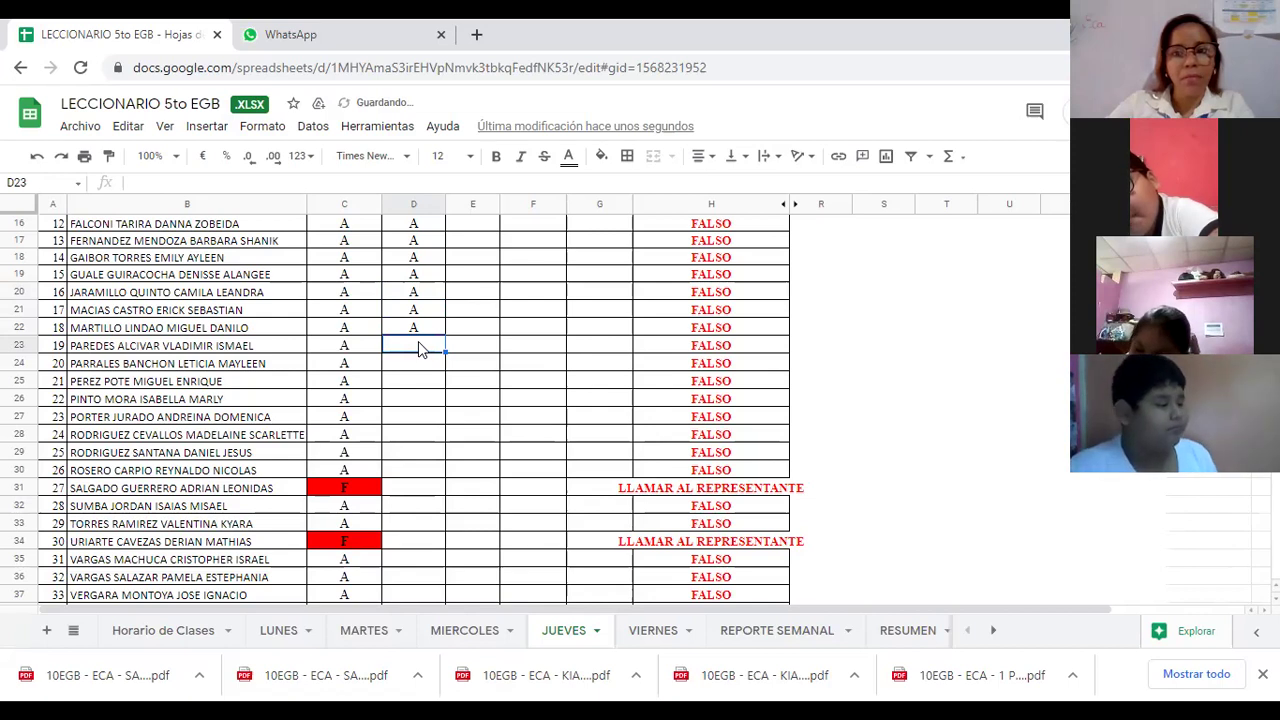
Enter attendance mark A for students 19 to 22 in cells D23:D26
type("A")
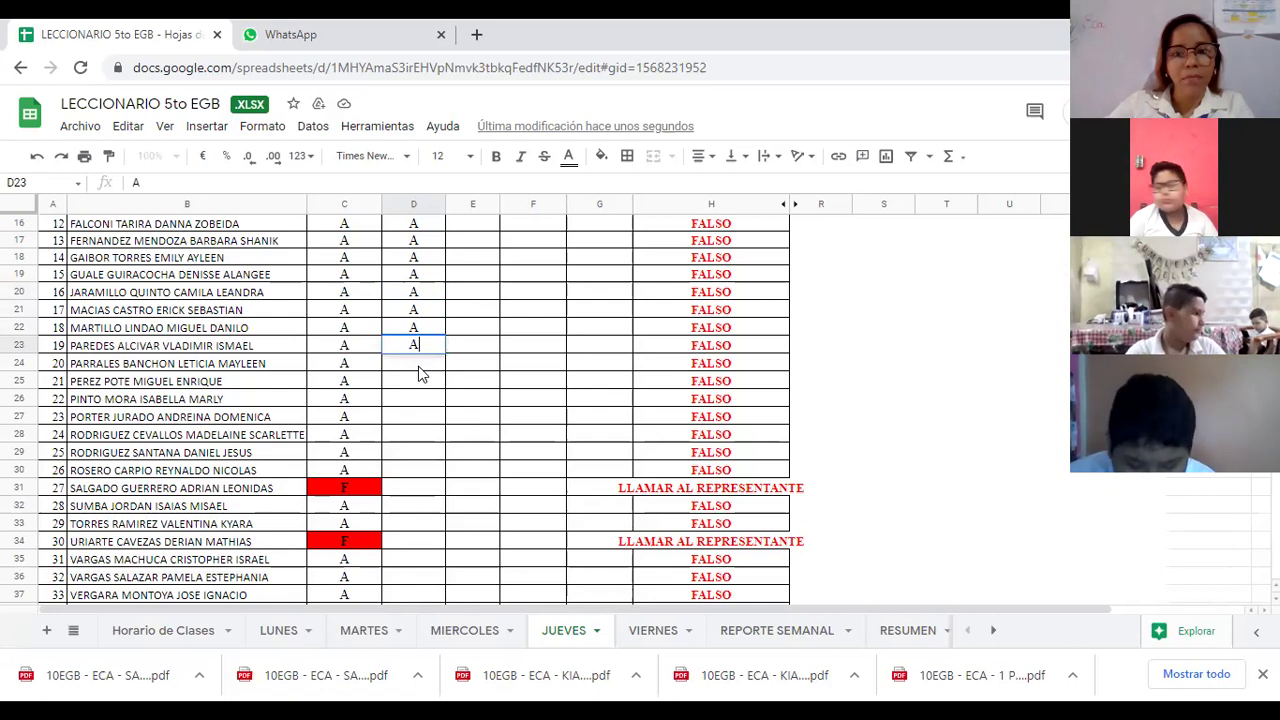
key("Return")
type("A")
key("Return")
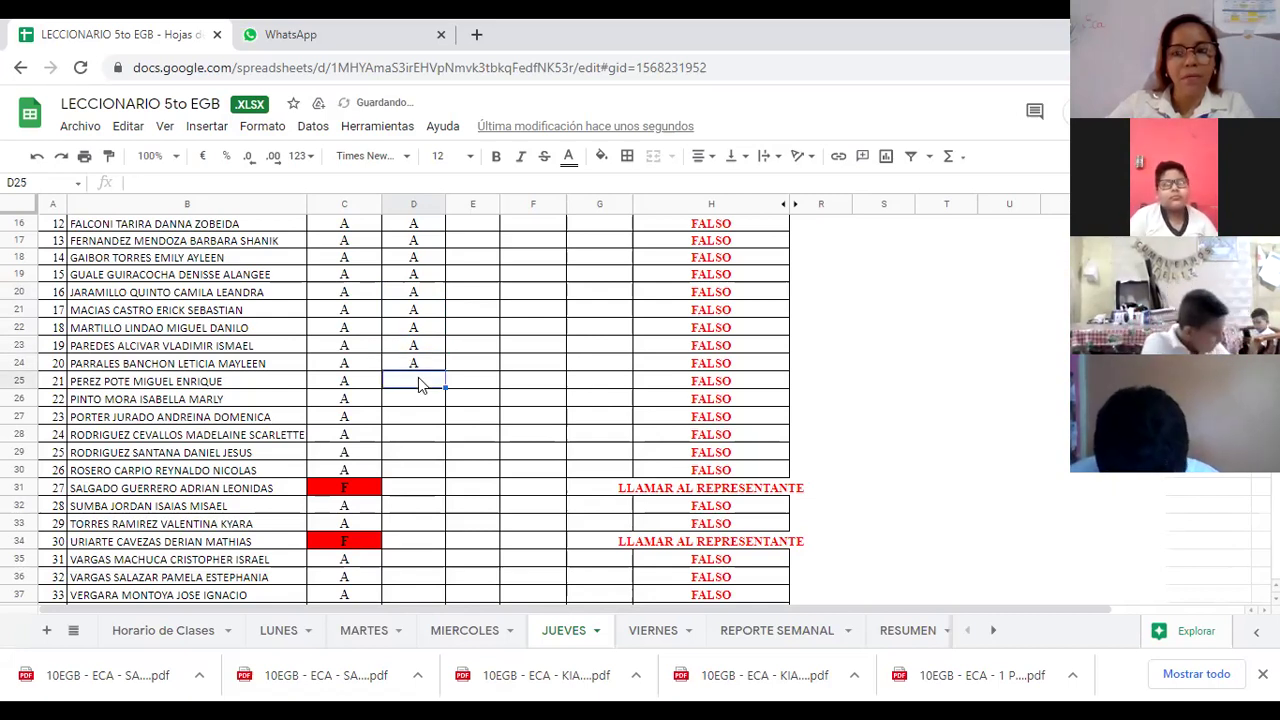
type("A")
key("Return")
type("A")
key("Return")
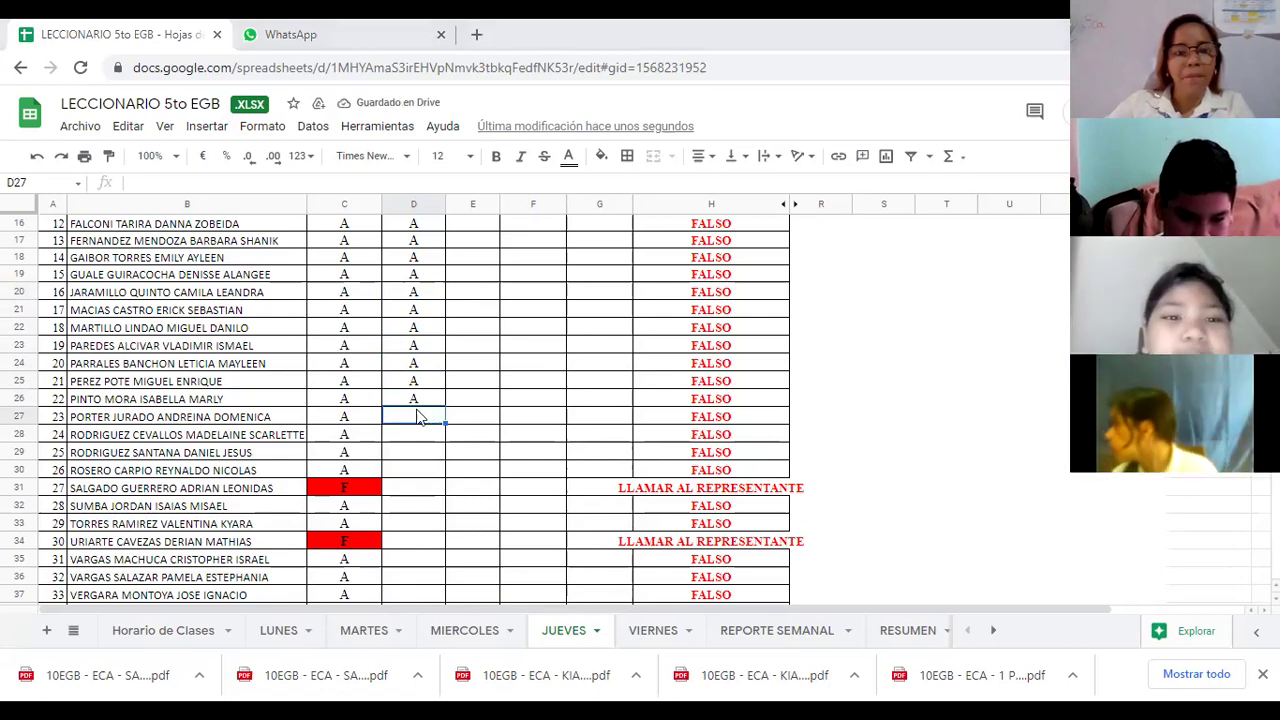
Enter attendance mark A for students 23 to 25 in cells D27:D29
type("A")
key("Return")
scroll(446, 409, "down", 2)
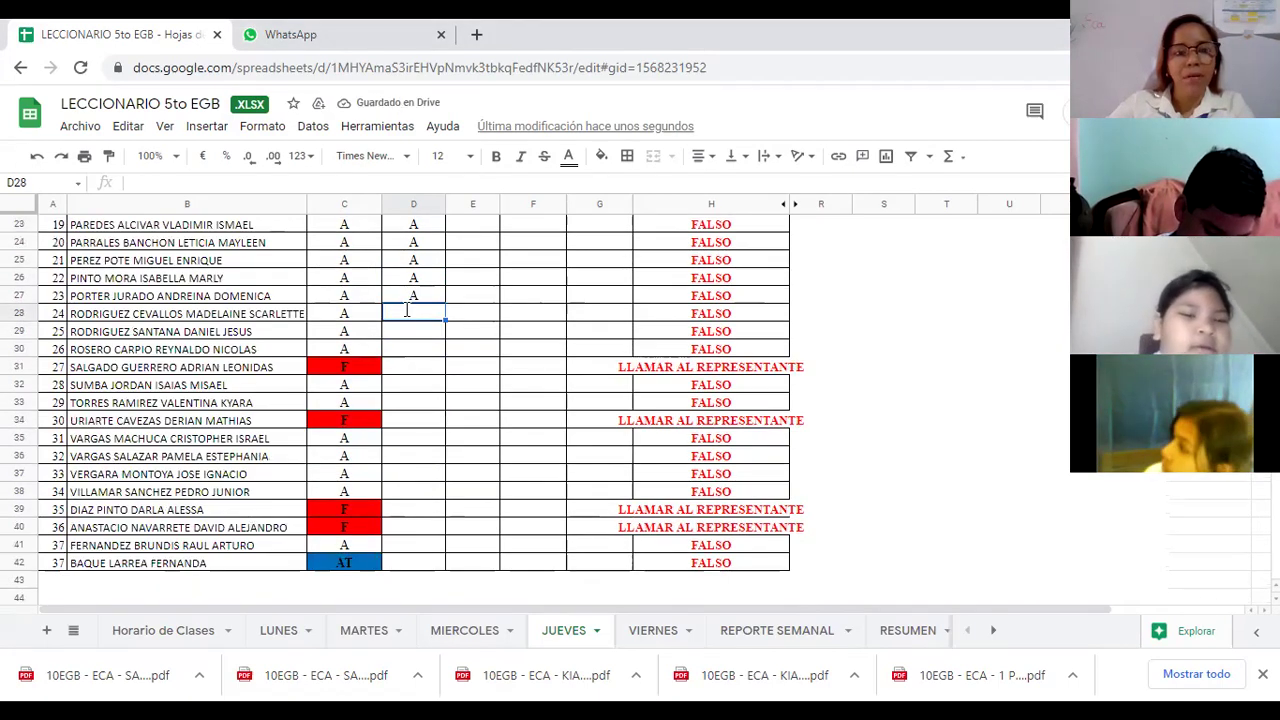
type("A")
key("Return")
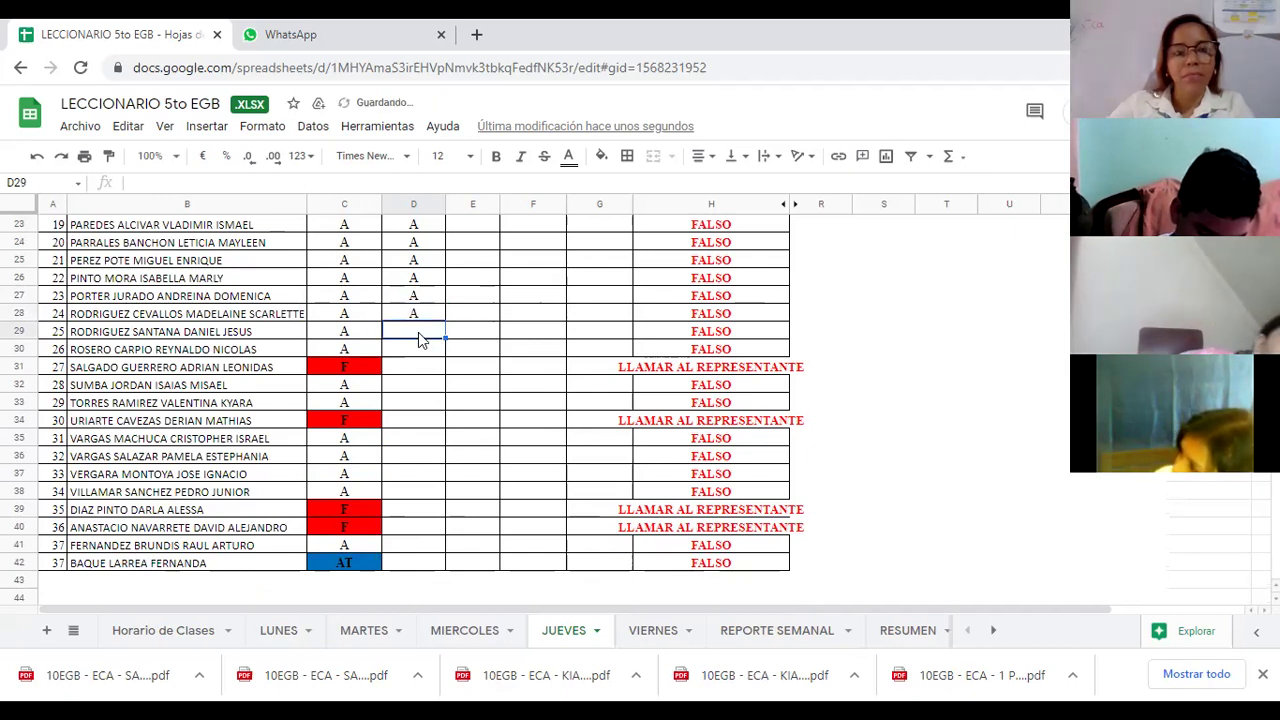
type("A")
key("Return")
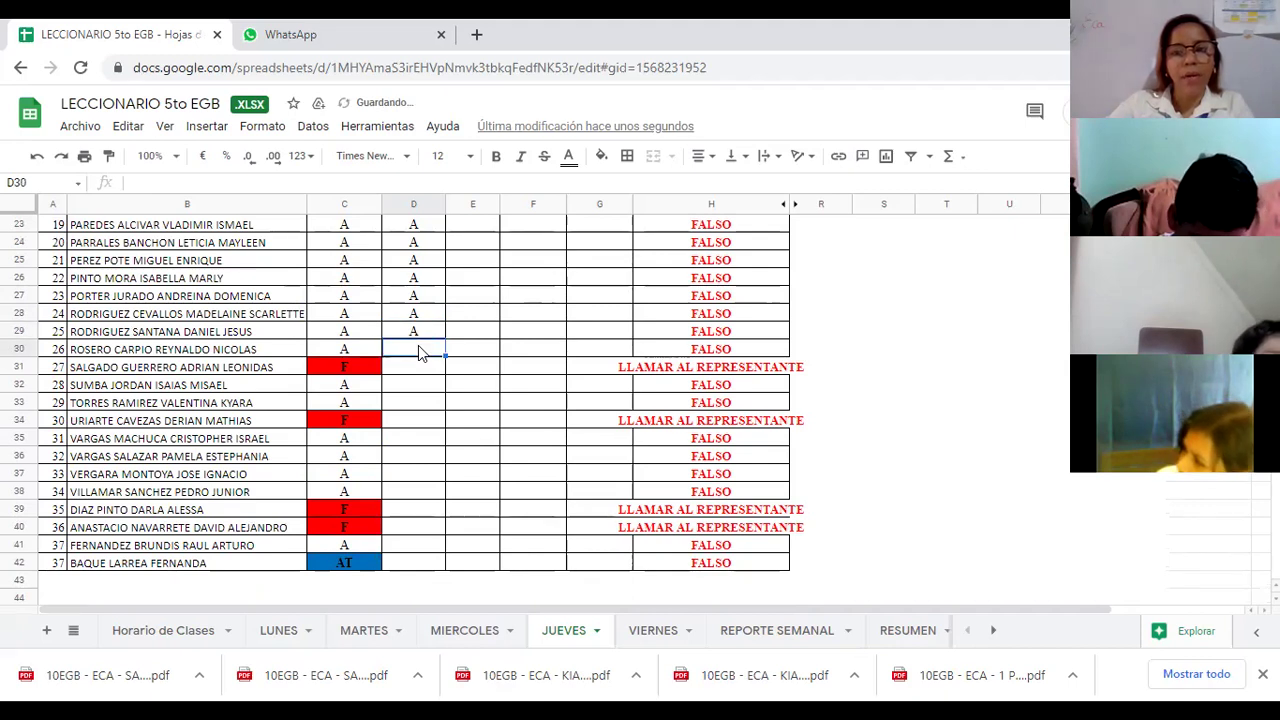
Enter attendance mark A for student 26 in cell D30 and F for student 27 in cell D31
type("A")
key("Return")
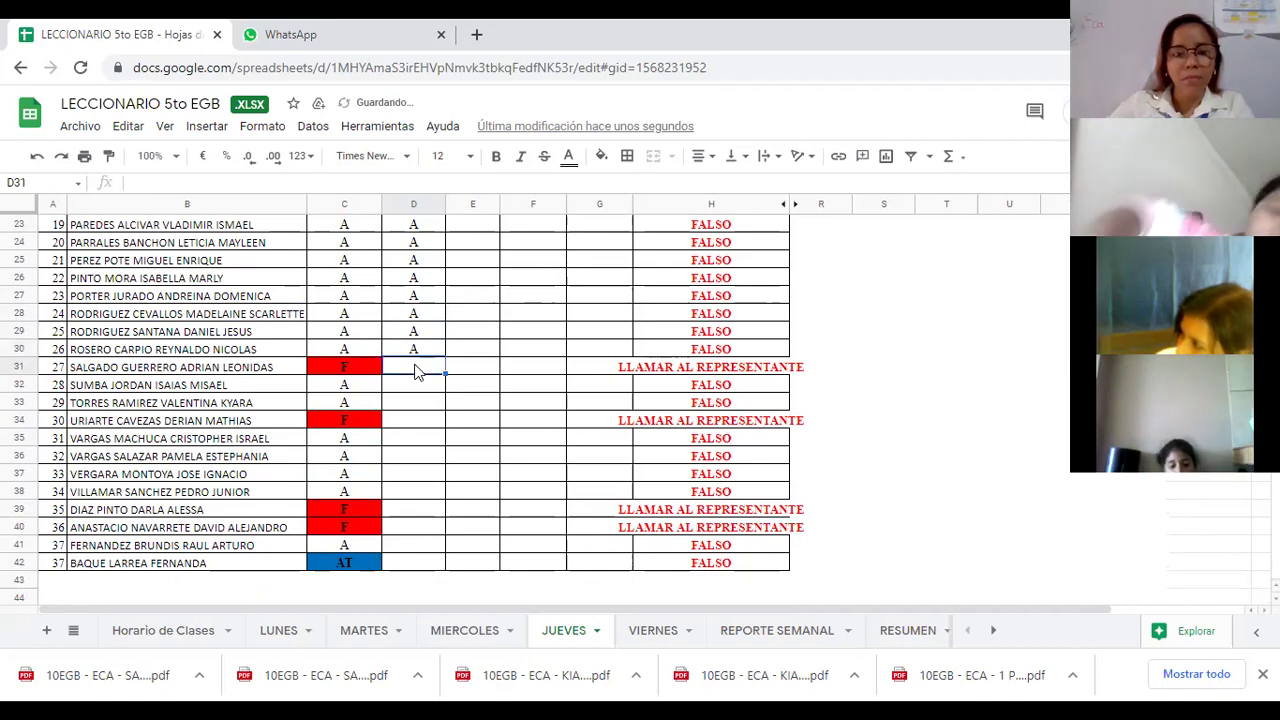
type("F")
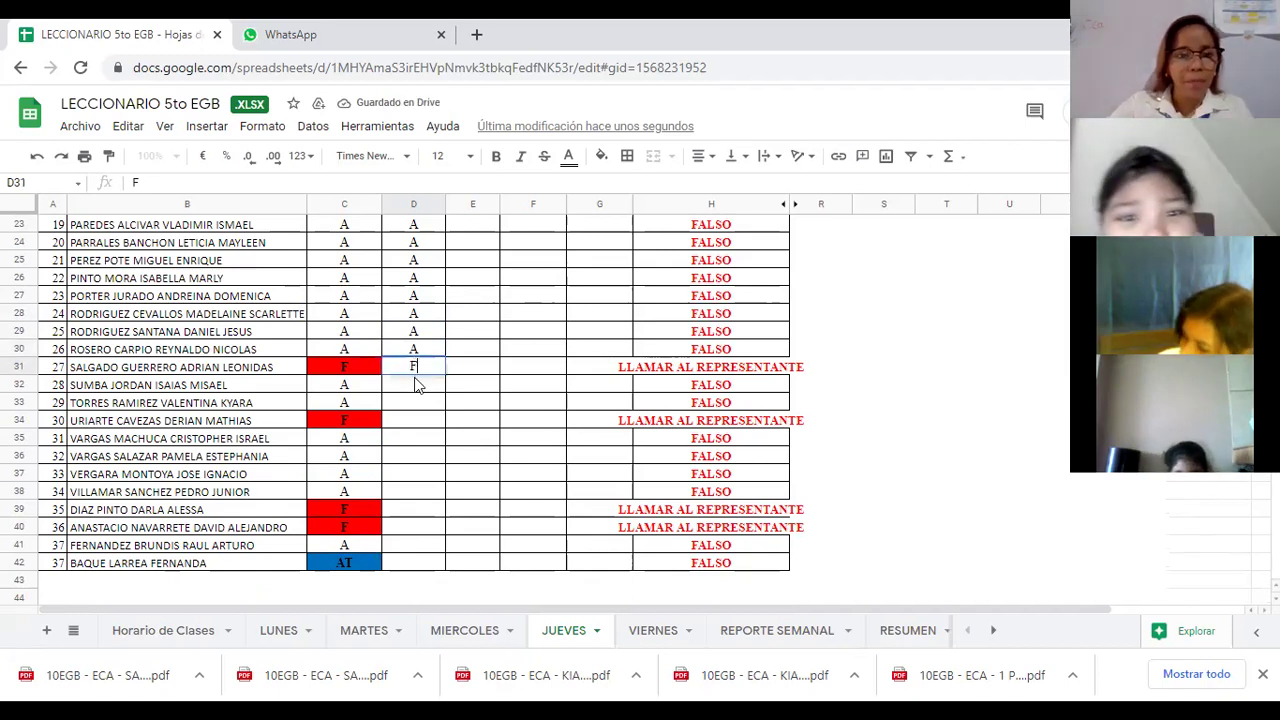
key("Return")
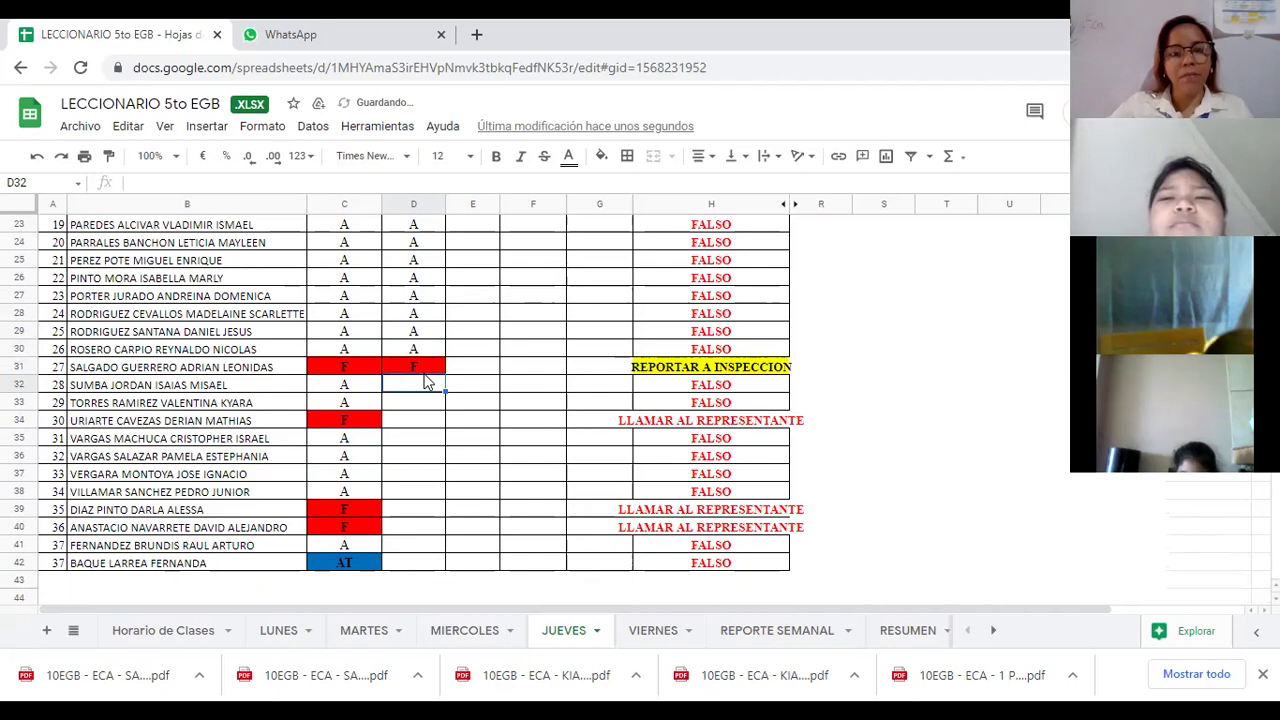
Enter attendance mark A for students 28 and 29 in cells D32:D33 and F for student 30 in D34
scroll(424, 381, "down", 2)
scroll(412, 268, "down", 1)
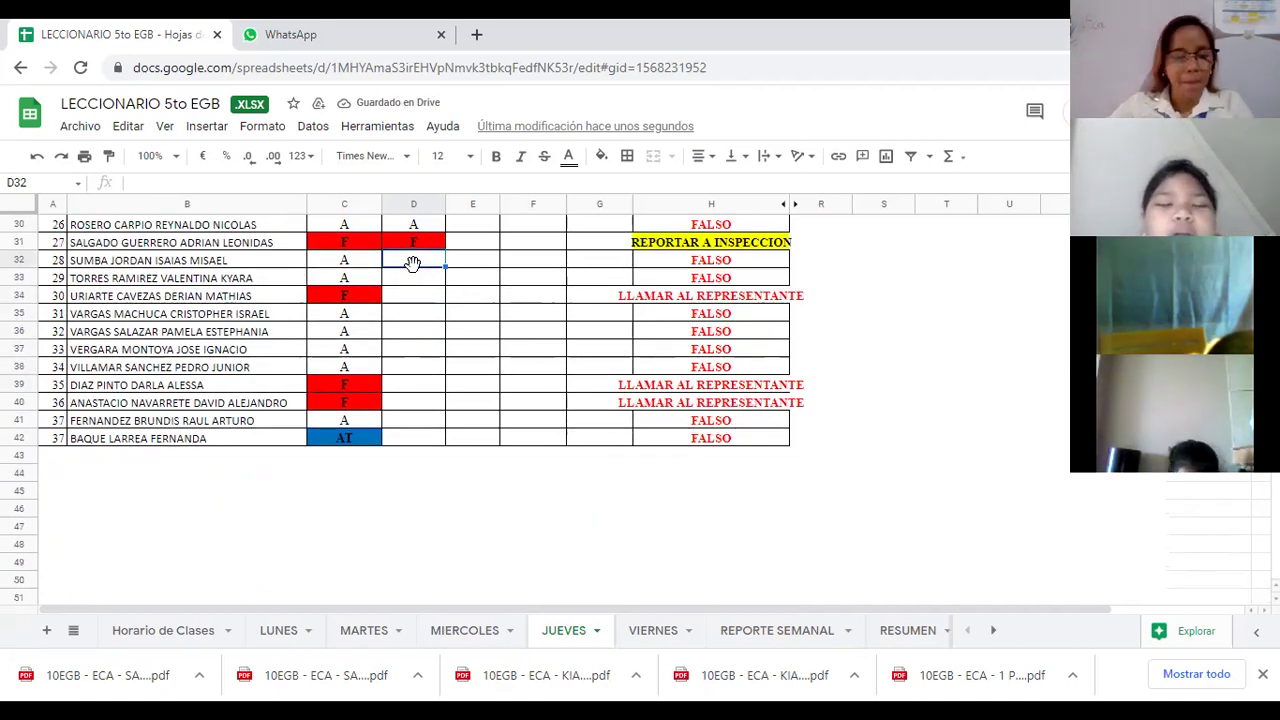
type("A")
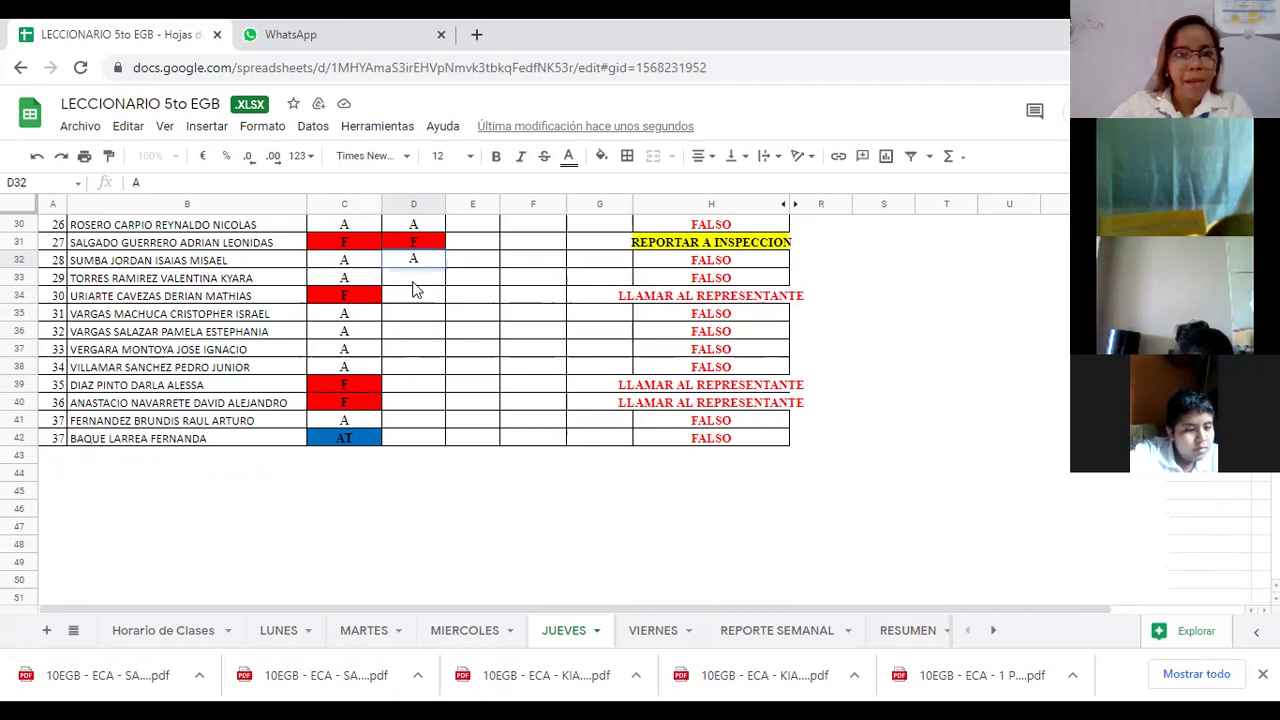
key("Return")
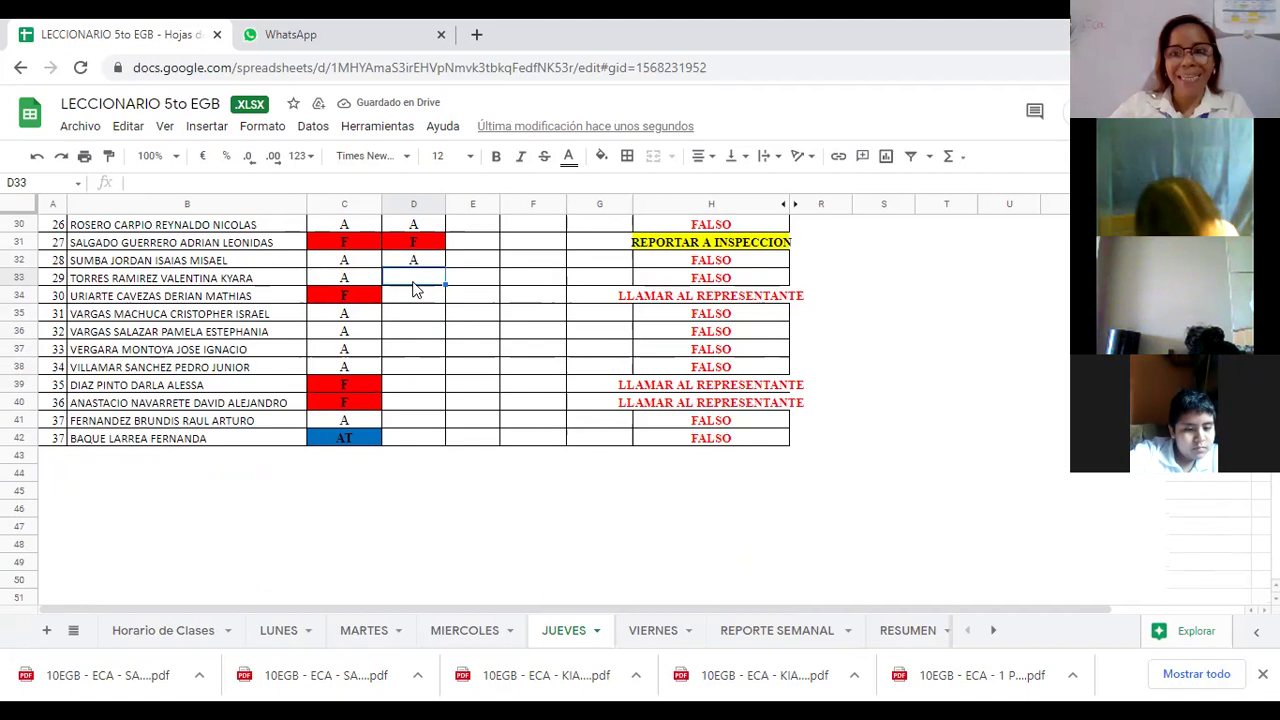
type("A")
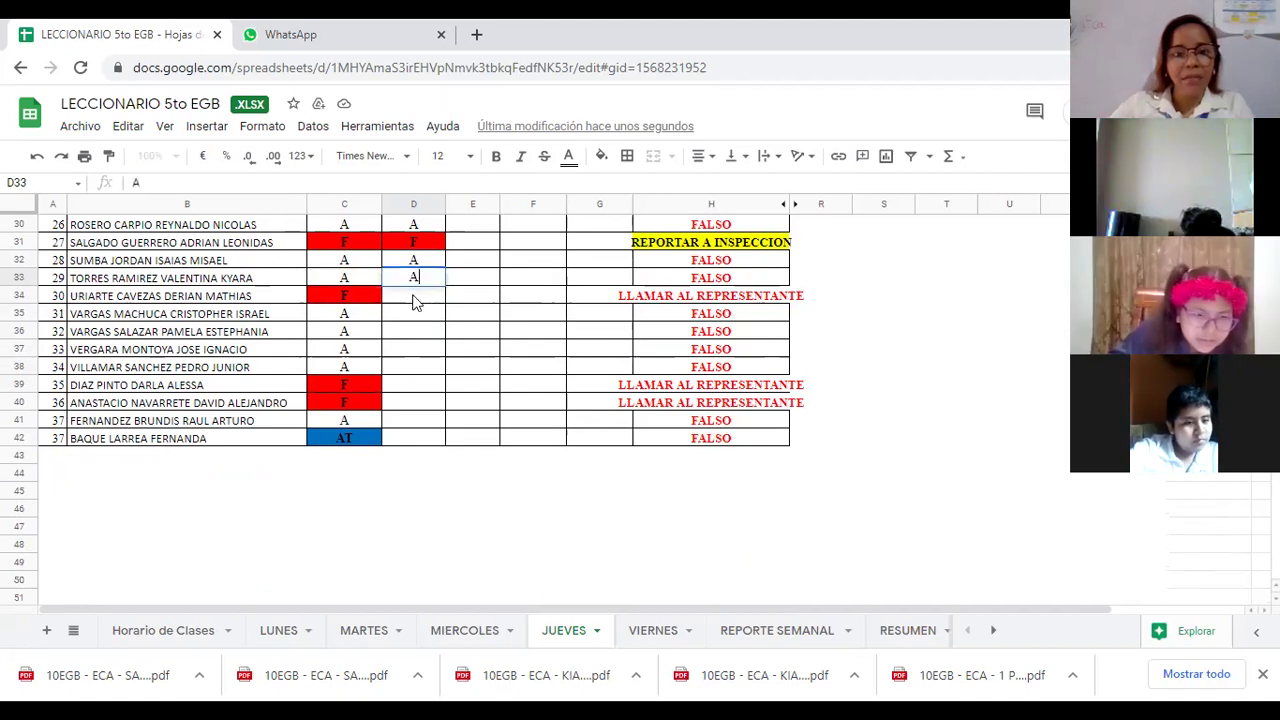
key("Return")
type("F")
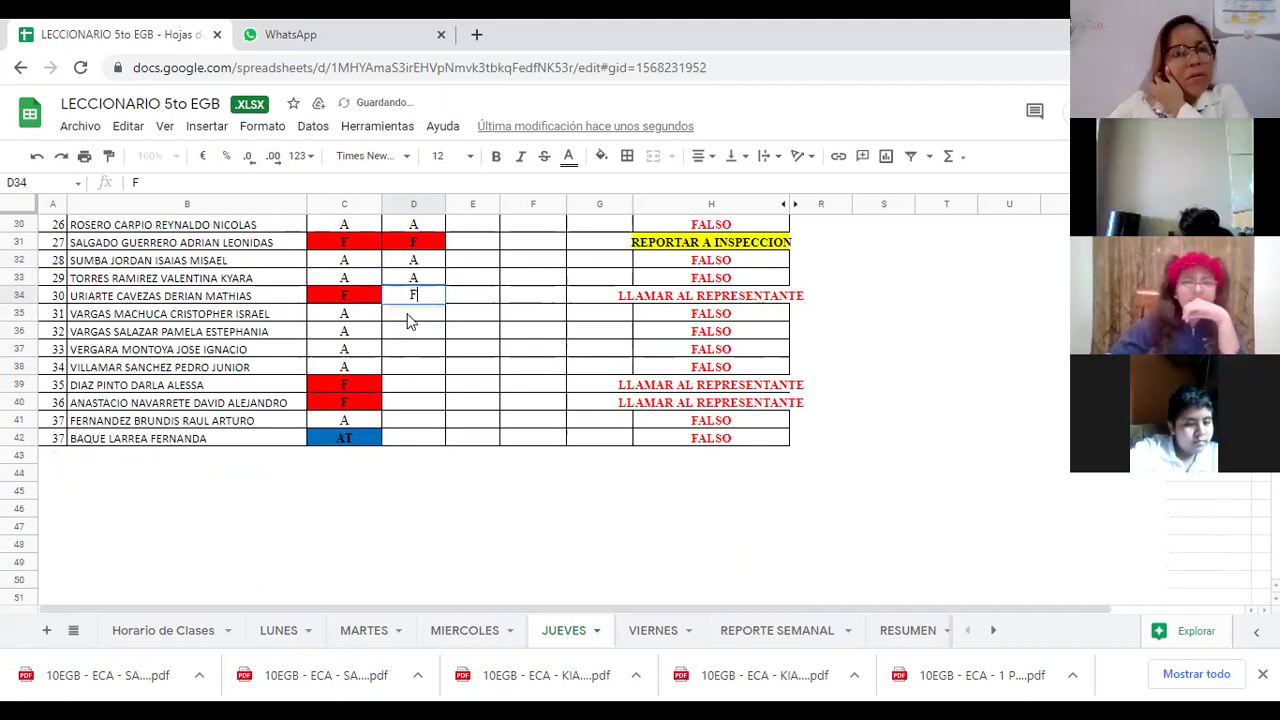
key("Return")
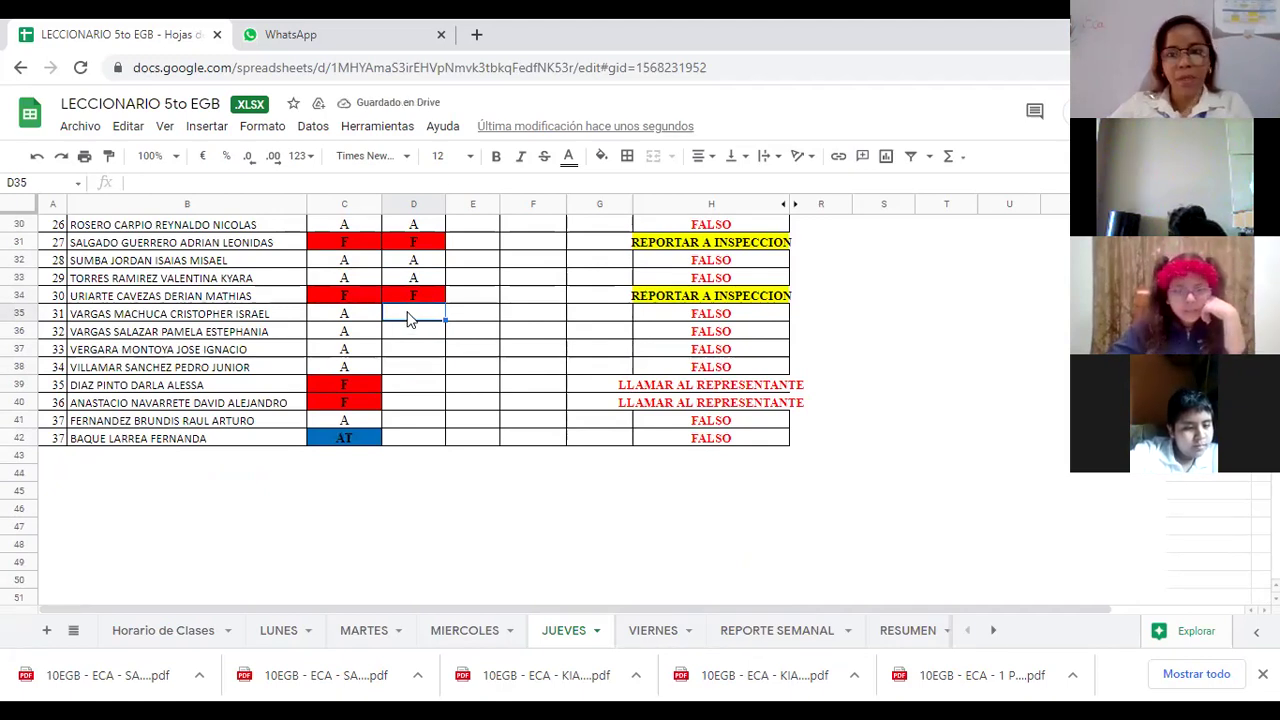
Enter attendance mark A for students 31 to 34 in cells D35:D38 and F for student 35 in D39
type("A")
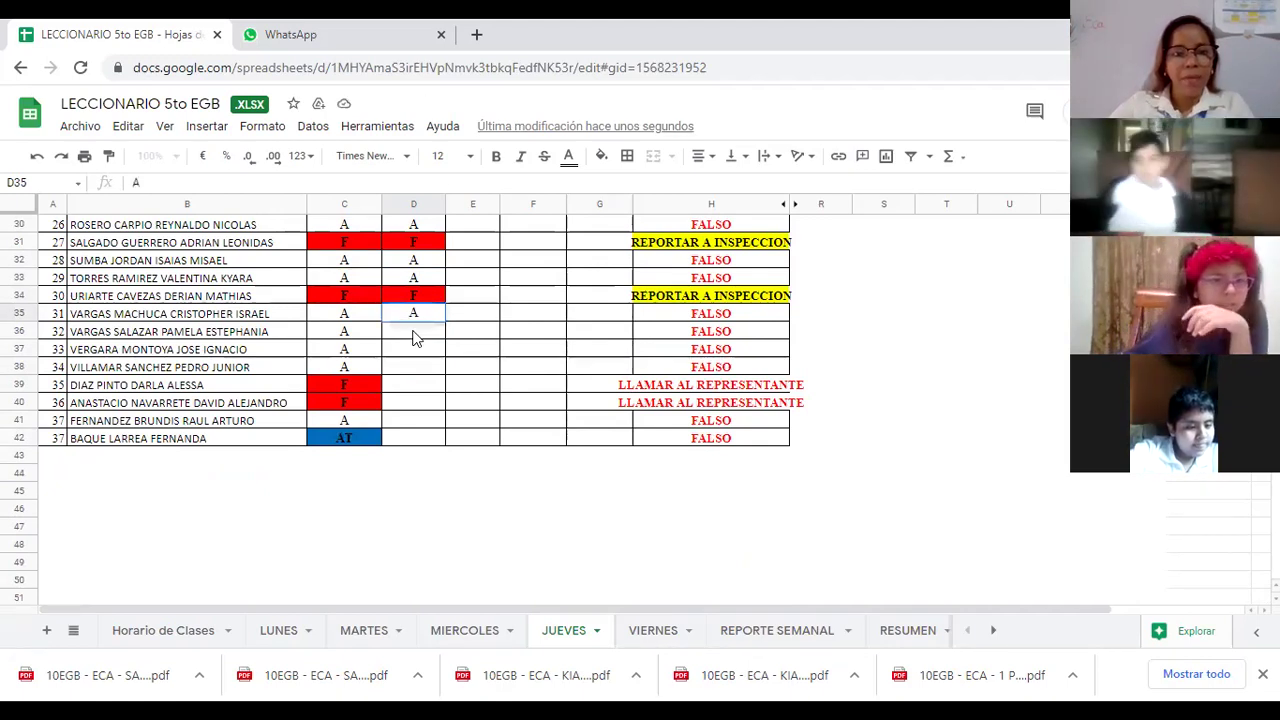
key("Return")
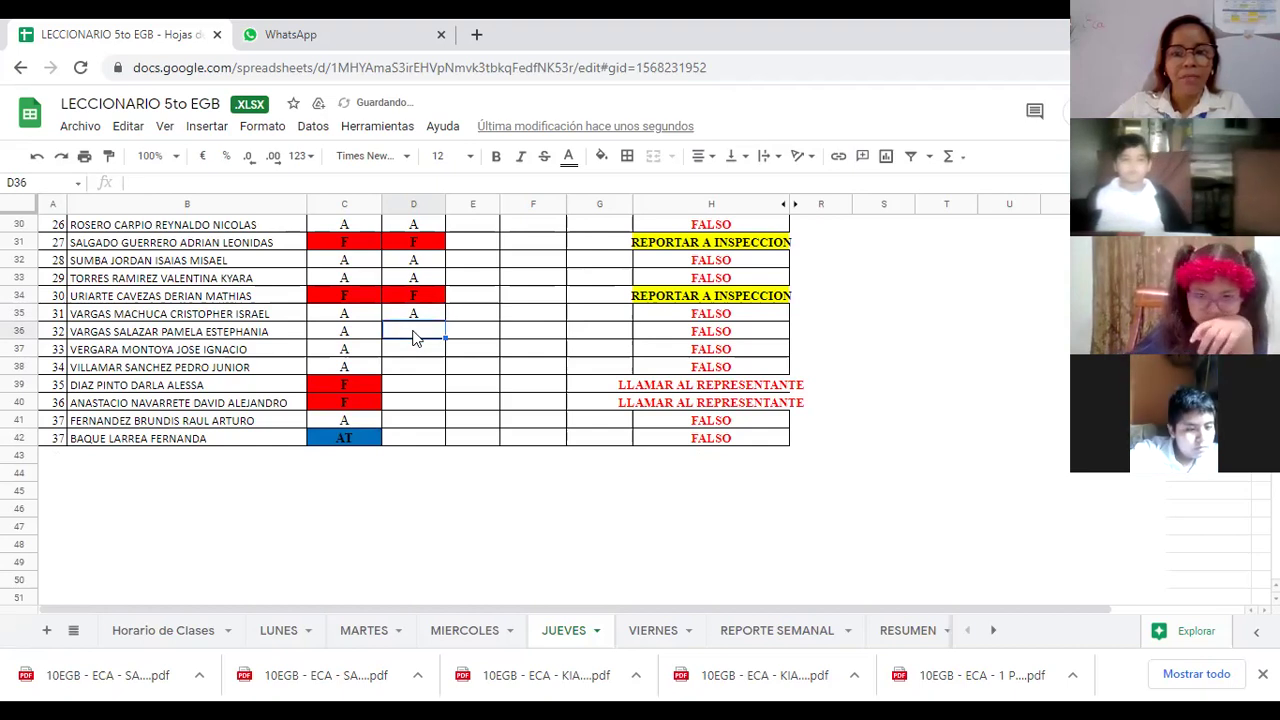
type("A")
key("Return")
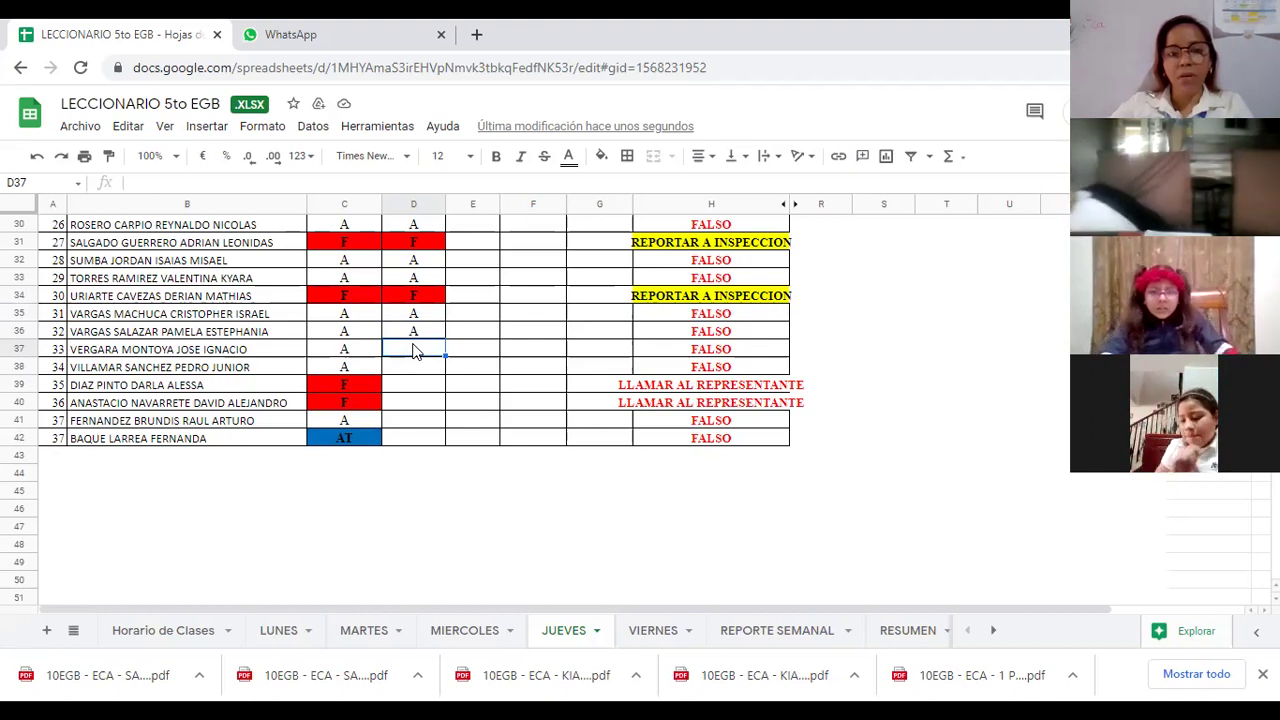
type("A")
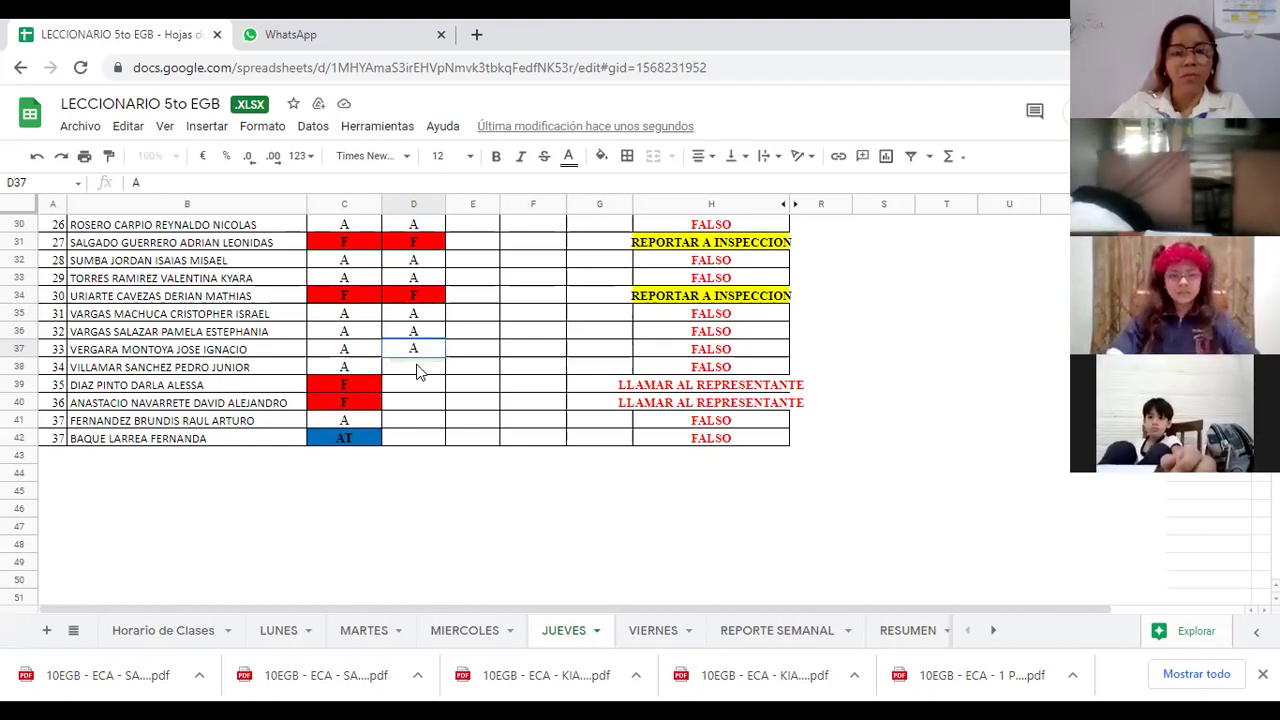
key("Return")
type("A")
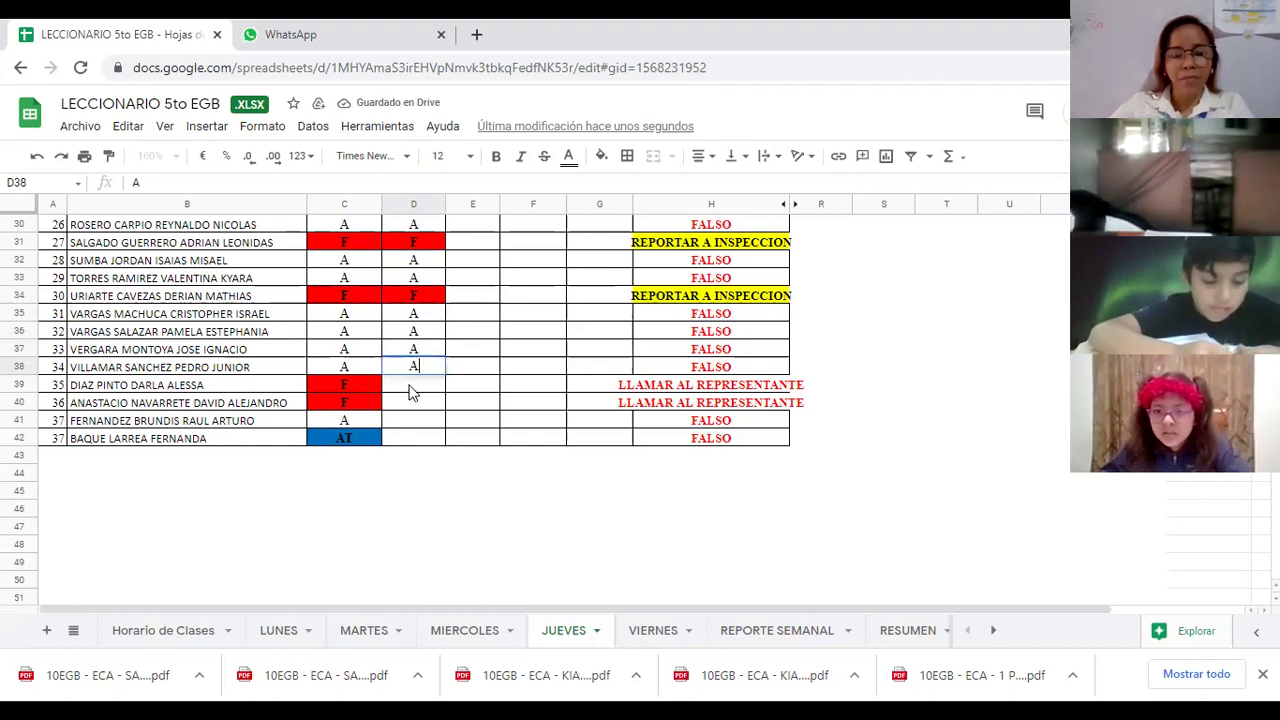
key("Return")
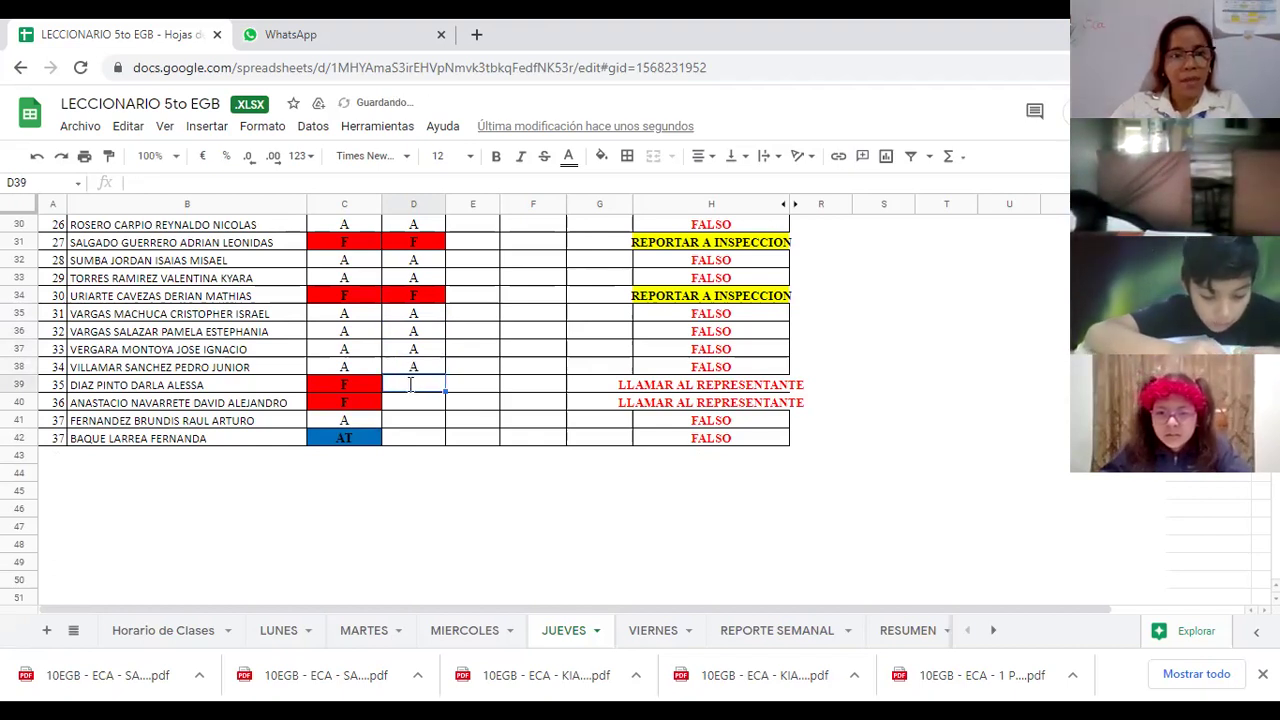
type("F")
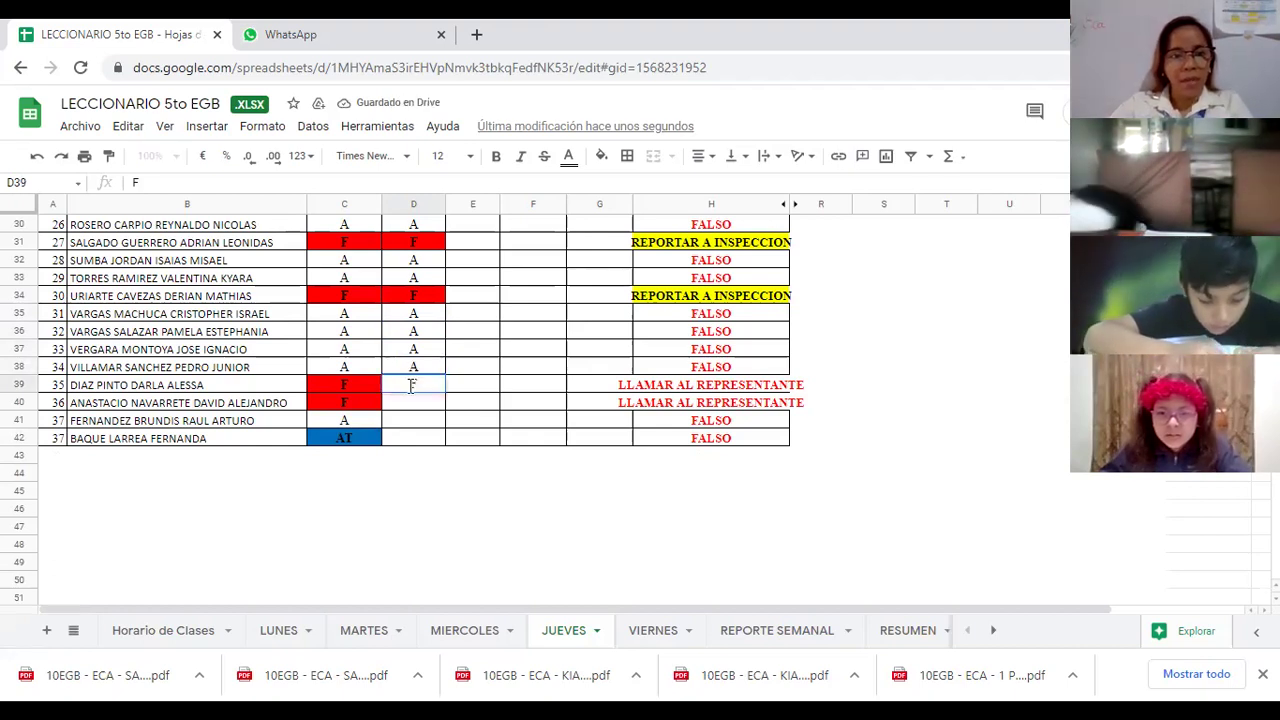
Replace student 36's attendance mark in cell C40 with A and enter A in cell D40
left_click(345, 403)
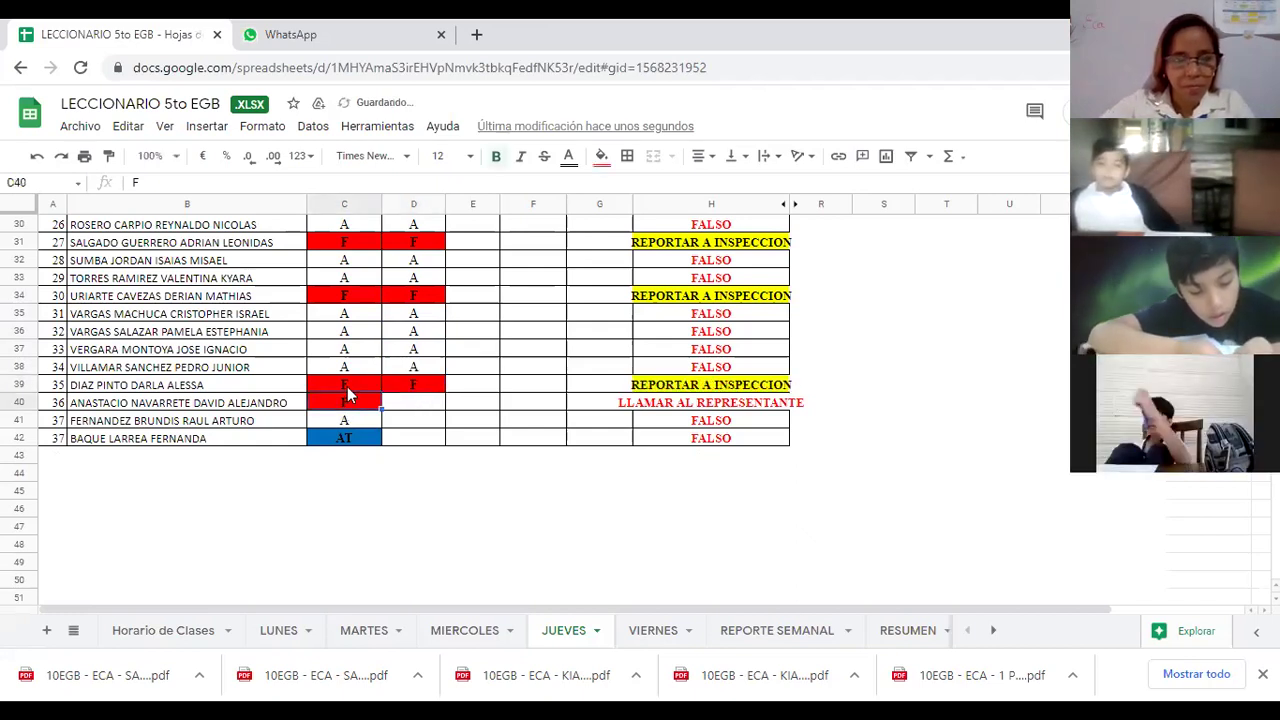
key("Delete")
type("A")
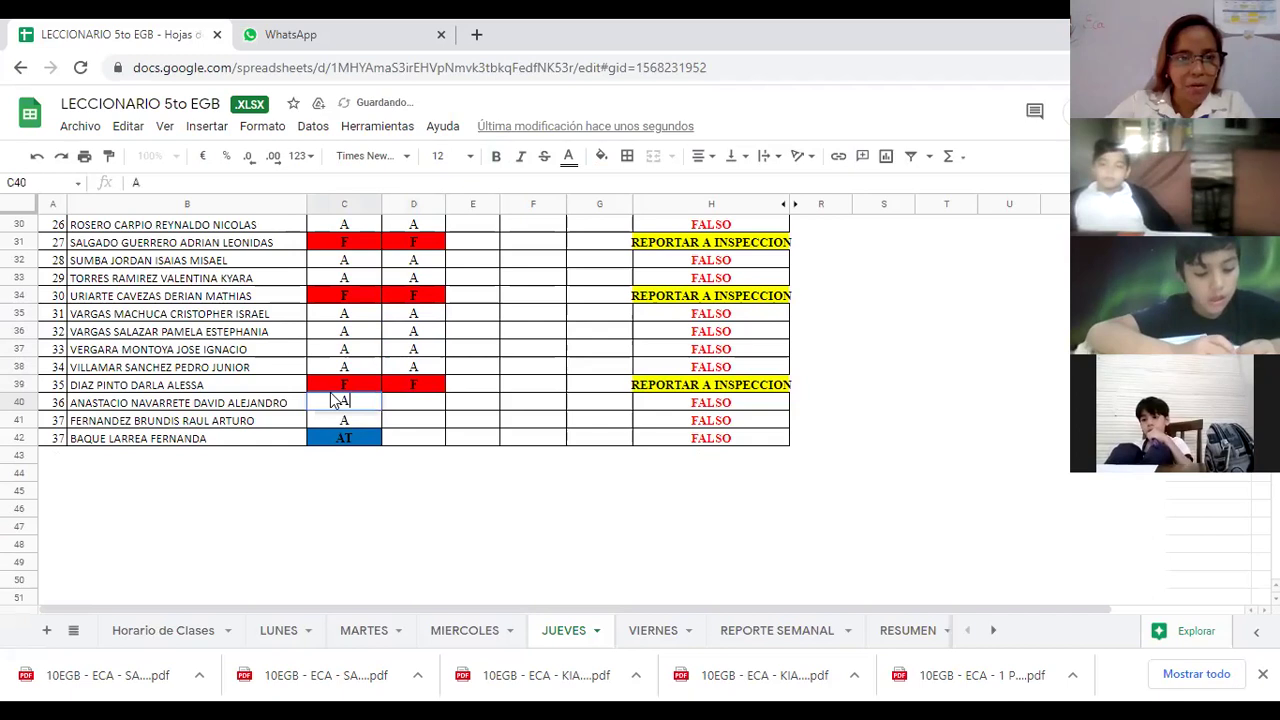
left_click(410, 403)
type("A")
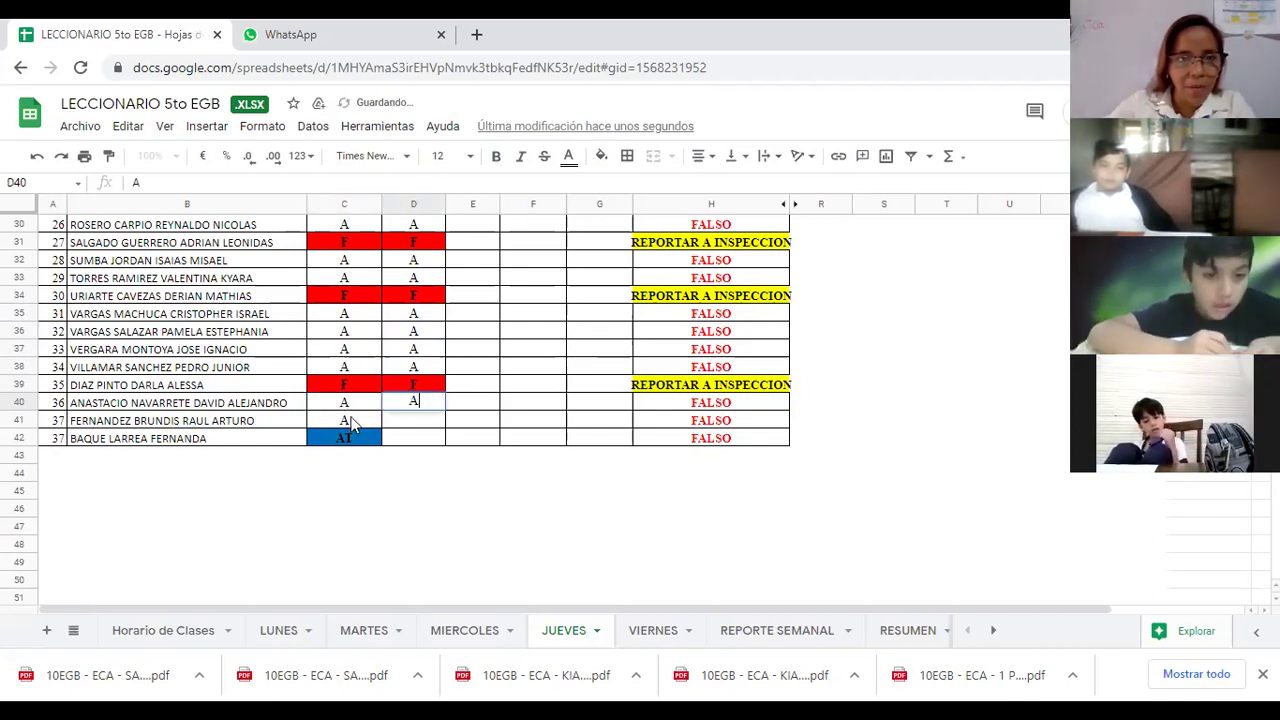
Set the attendance marks in cells C41 and D41 to F, and enter A for the last student in D42
left_click(351, 424)
key("BackSpace")
type("F")
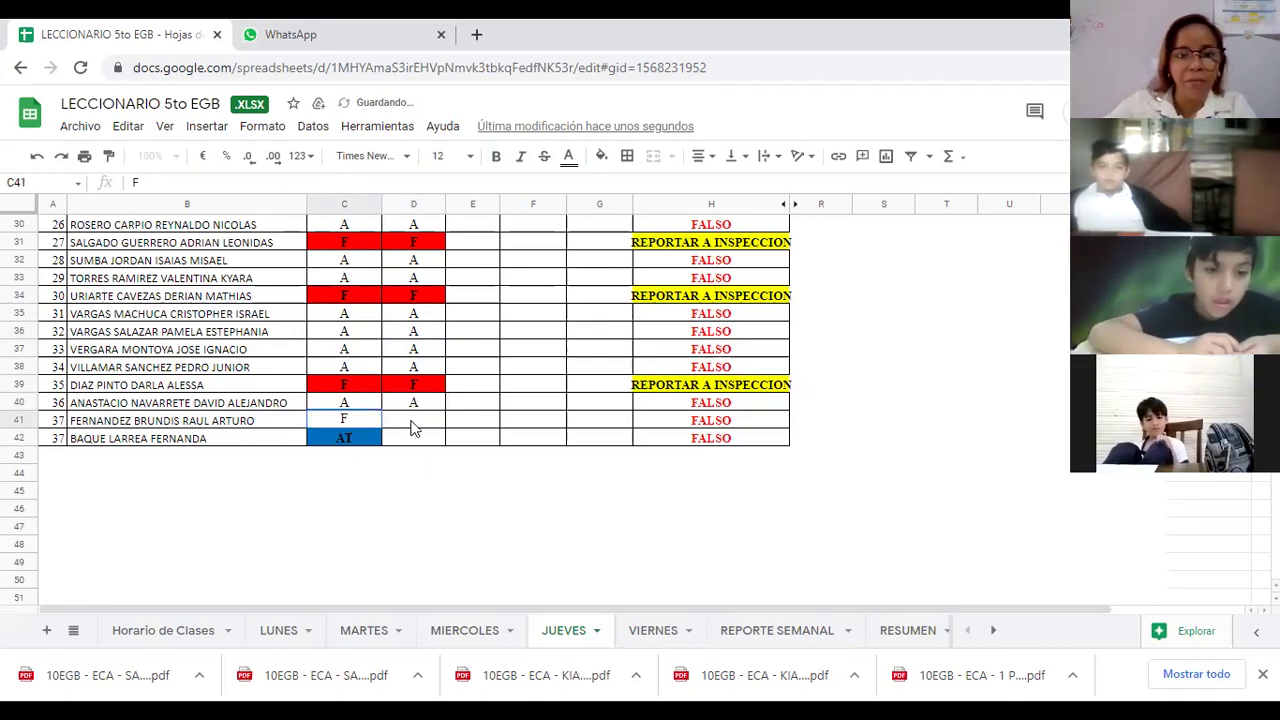
left_click(417, 424)
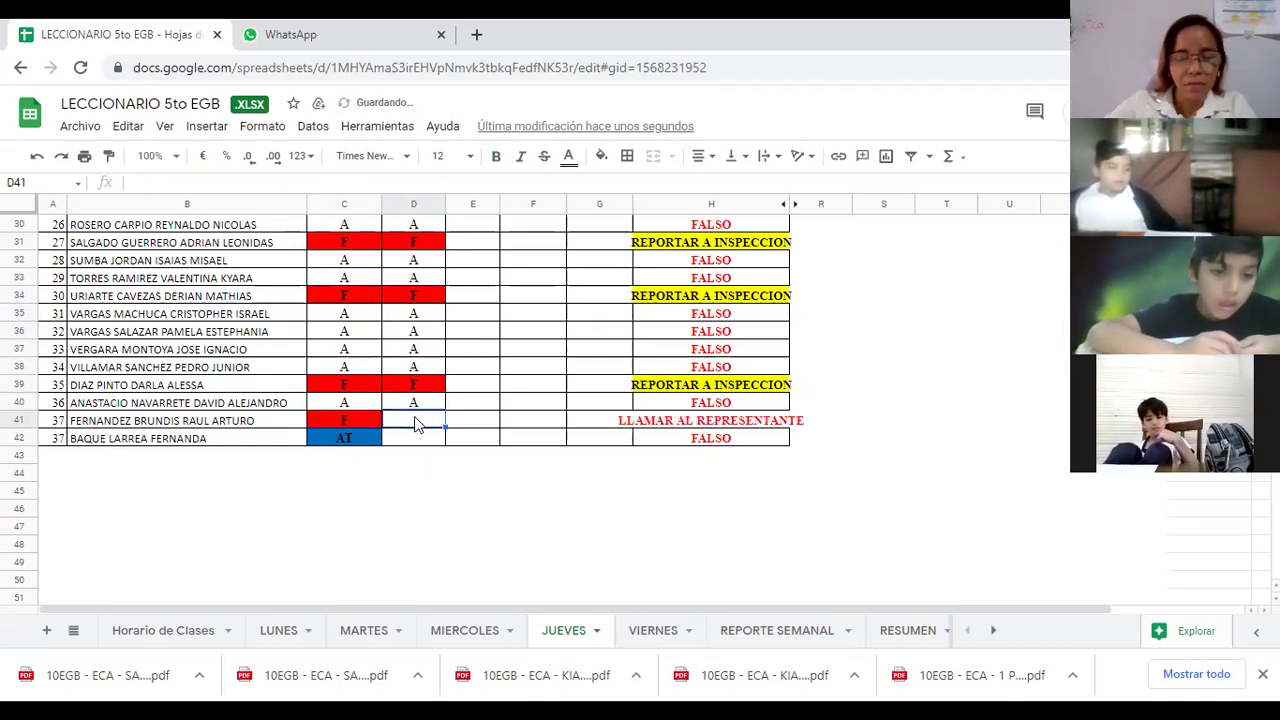
type("F")
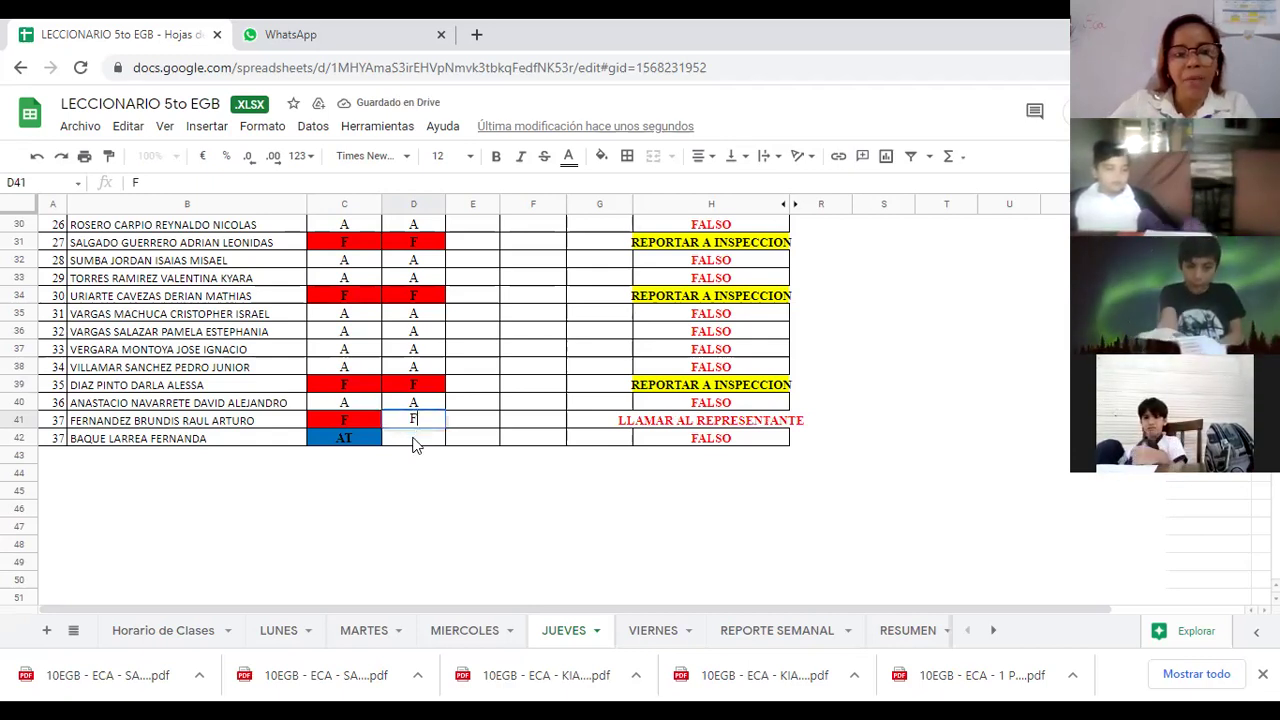
key("Return")
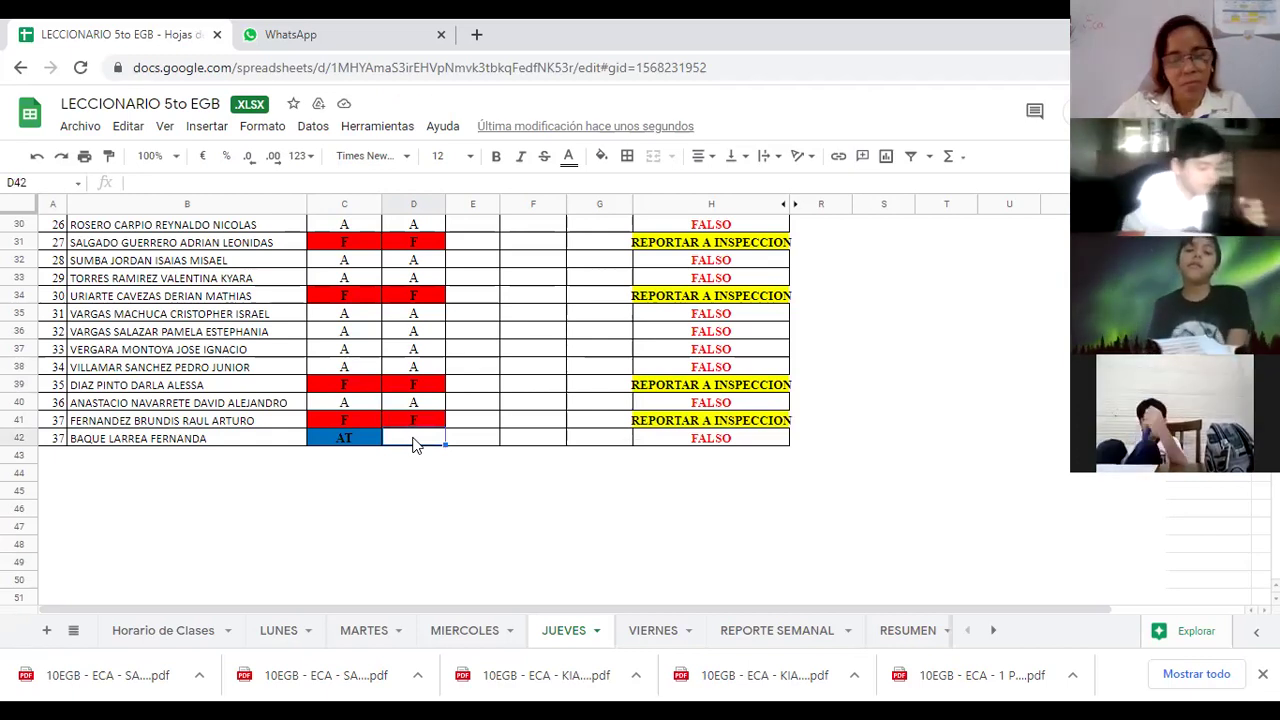
type("A")
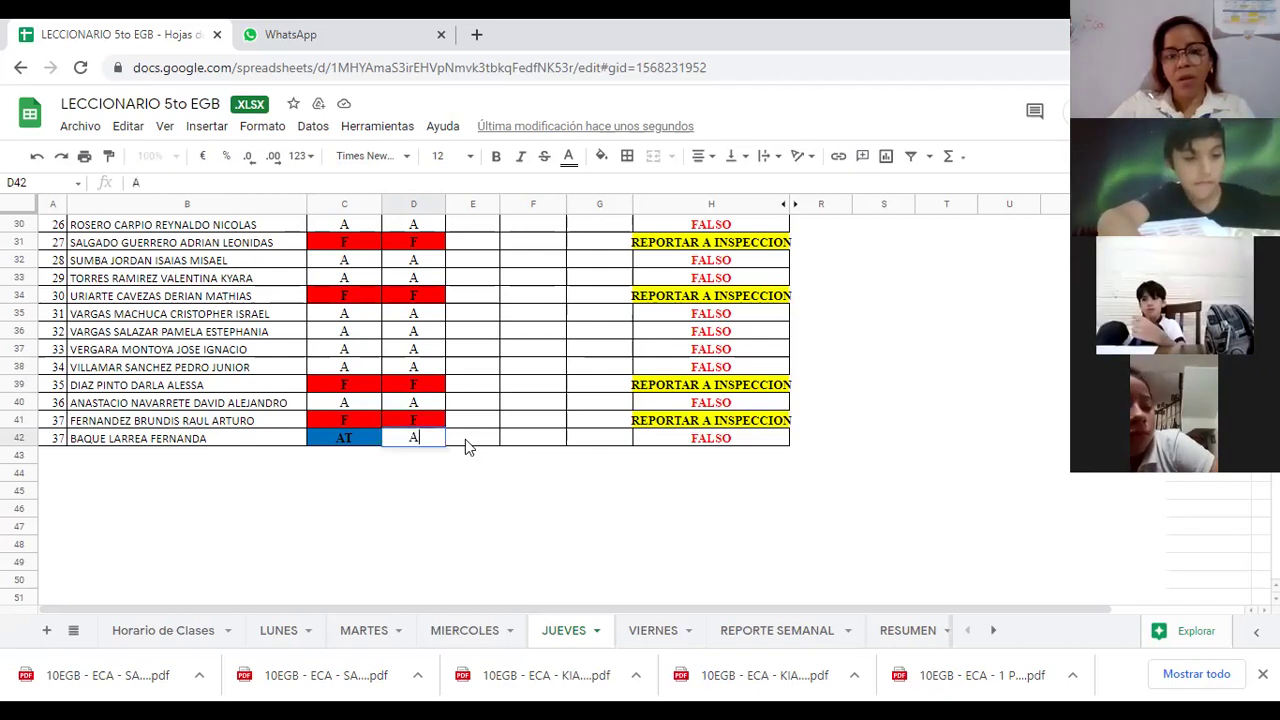
left_click(465, 439)
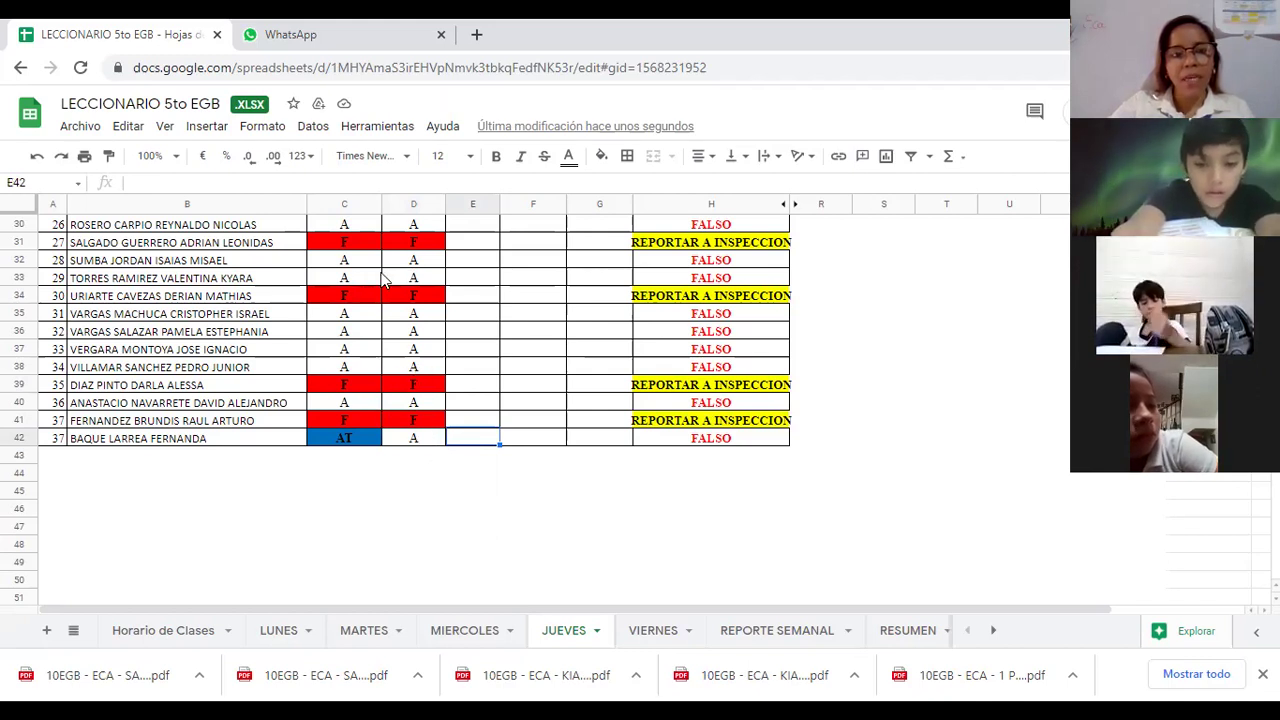
Review the attendance marks and the OBS column across the whole JUEVES student list
scroll(456, 300, "up", 2)
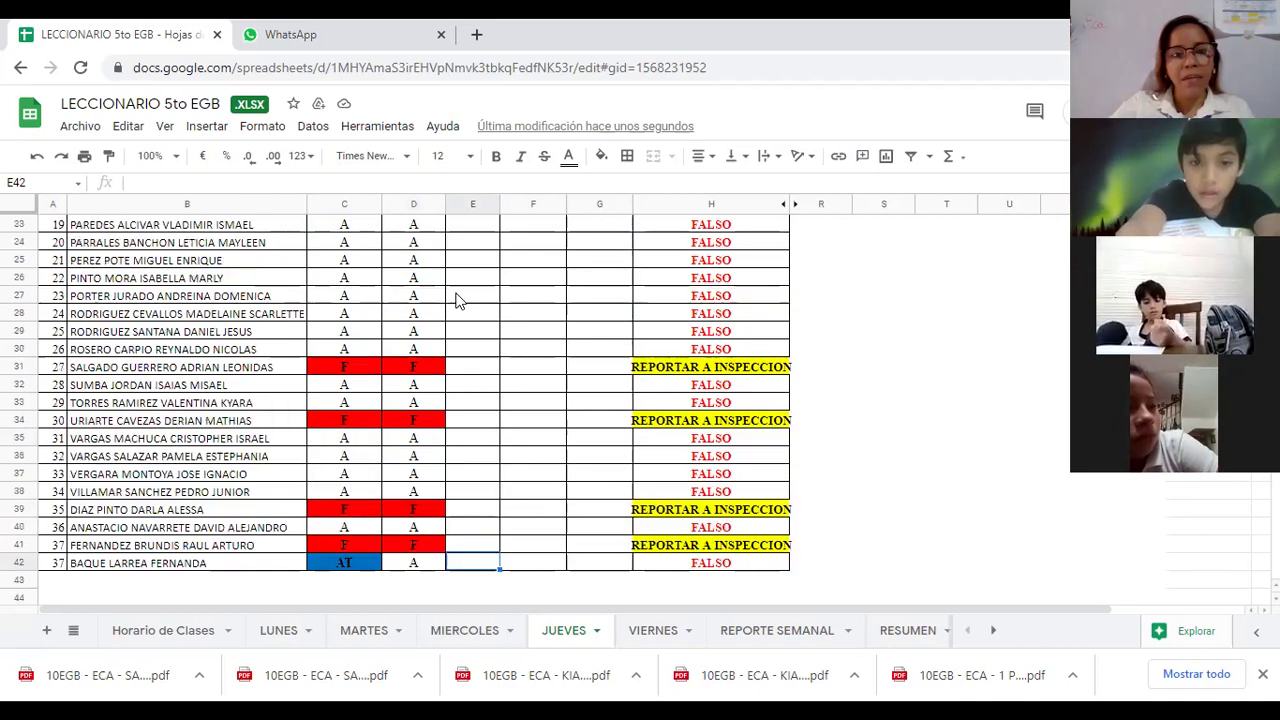
scroll(456, 300, "up", 3)
scroll(456, 300, "up", 1)
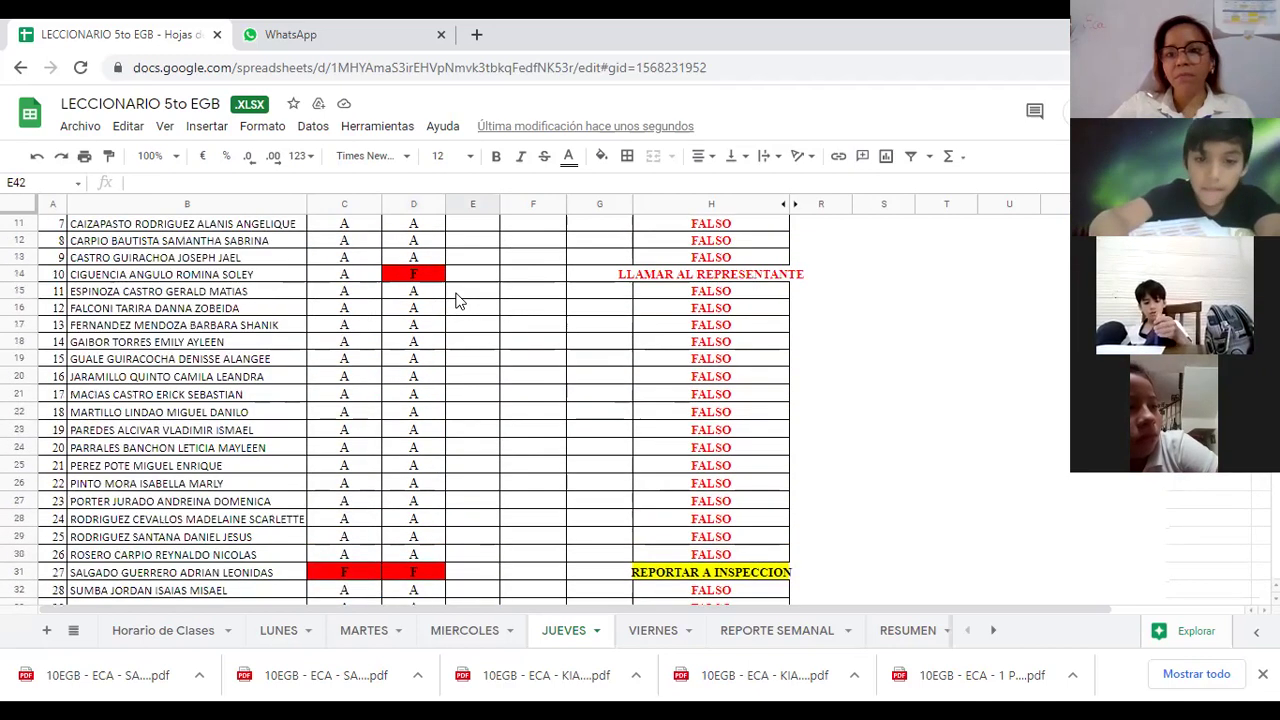
scroll(456, 300, "up", 2)
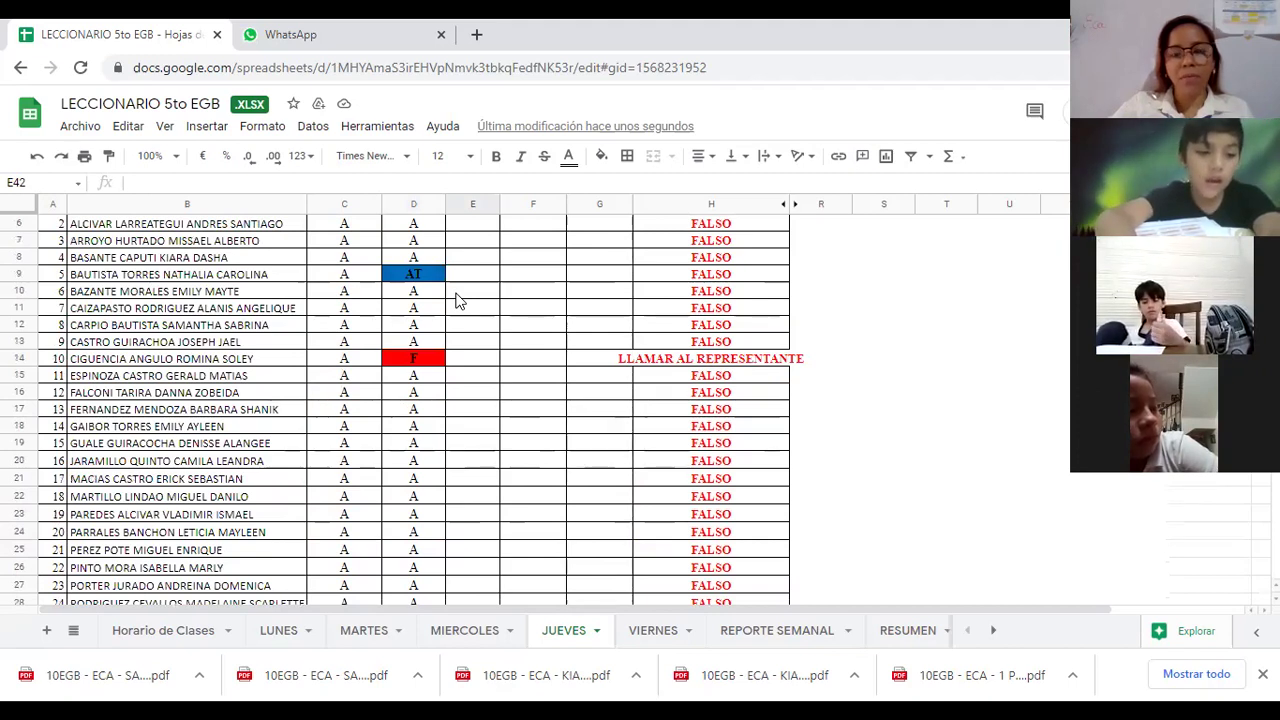
scroll(456, 300, "down", 5)
scroll(456, 300, "down", 4)
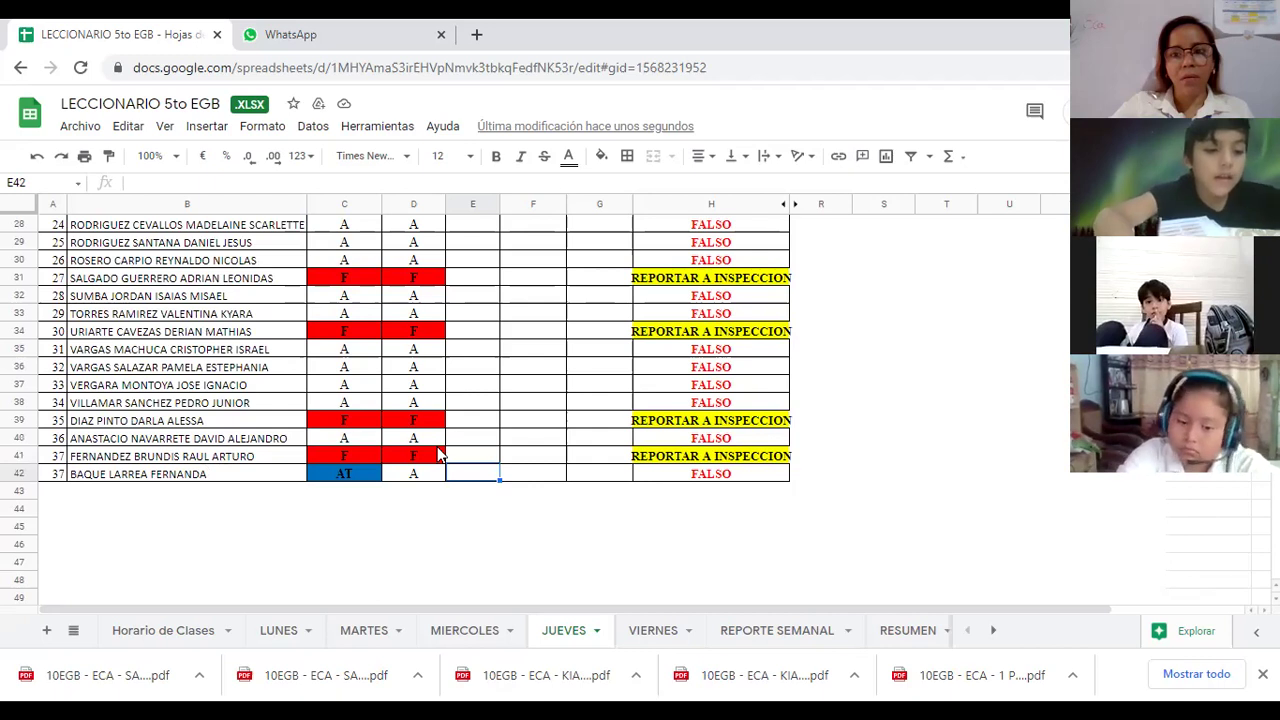
scroll(437, 453, "up", 5)
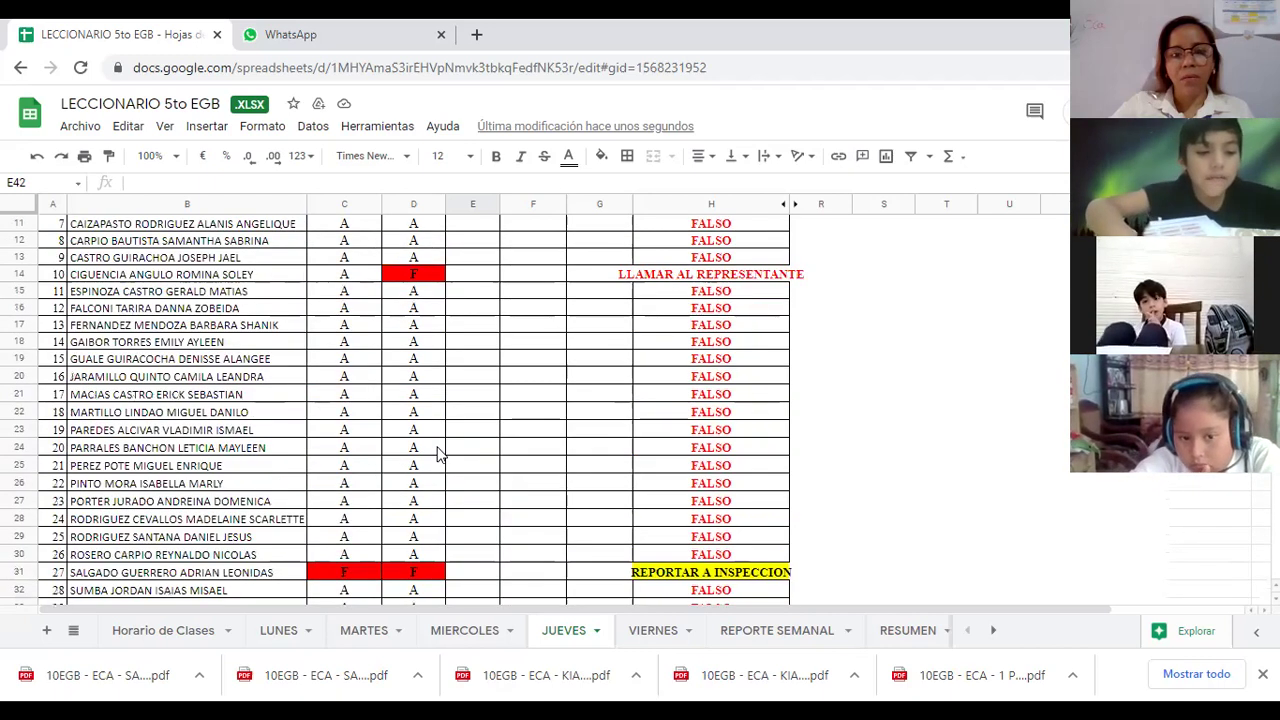
scroll(437, 453, "up", 3)
scroll(437, 453, "up", 2)
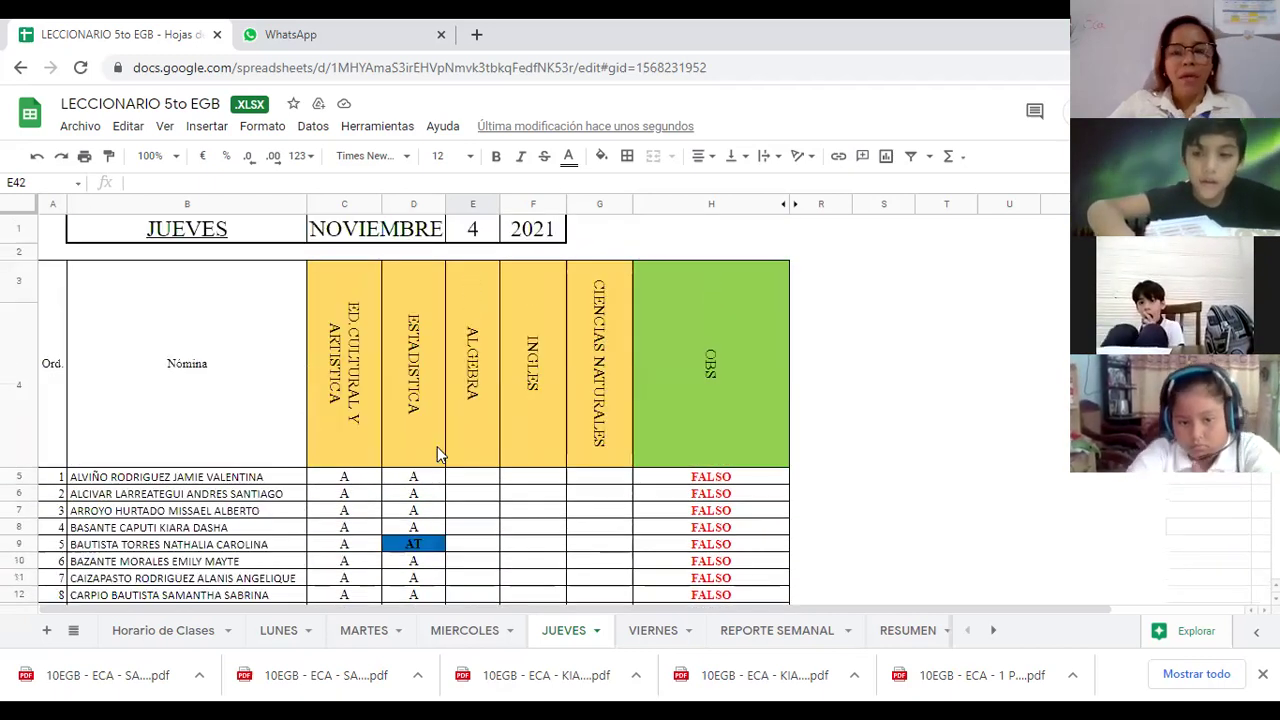
scroll(437, 453, "down", 3)
scroll(437, 453, "down", 1)
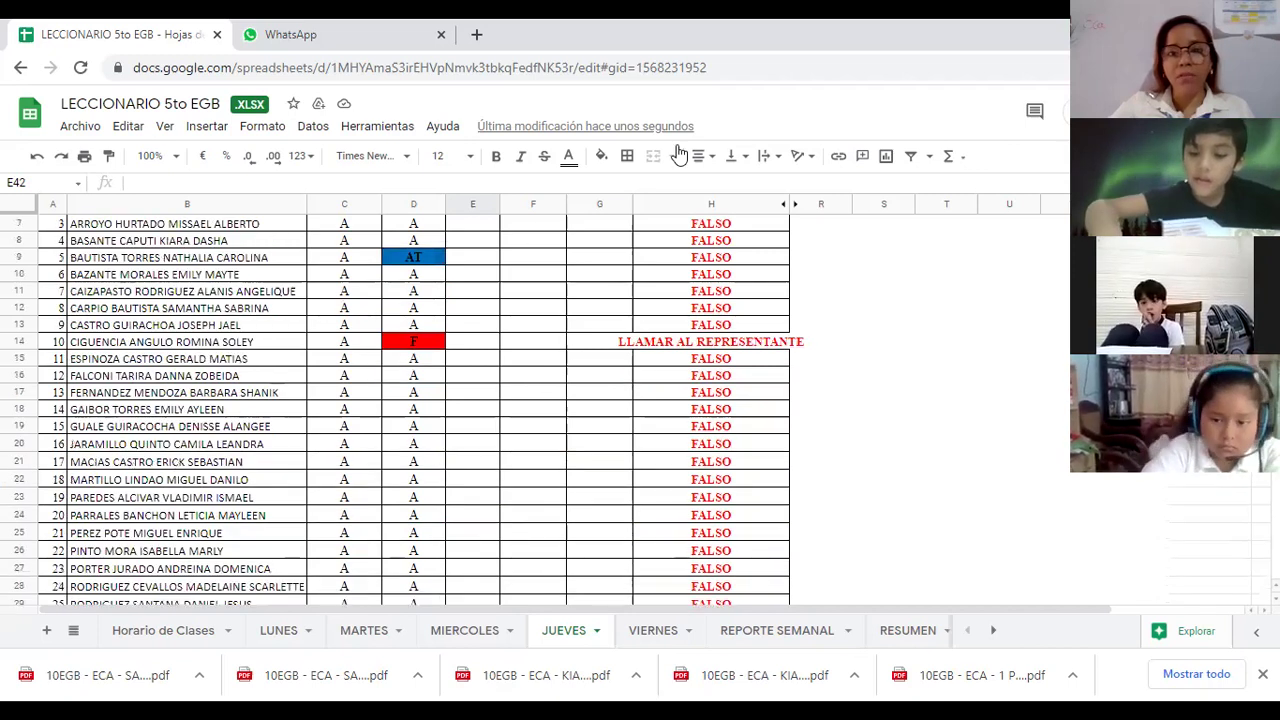